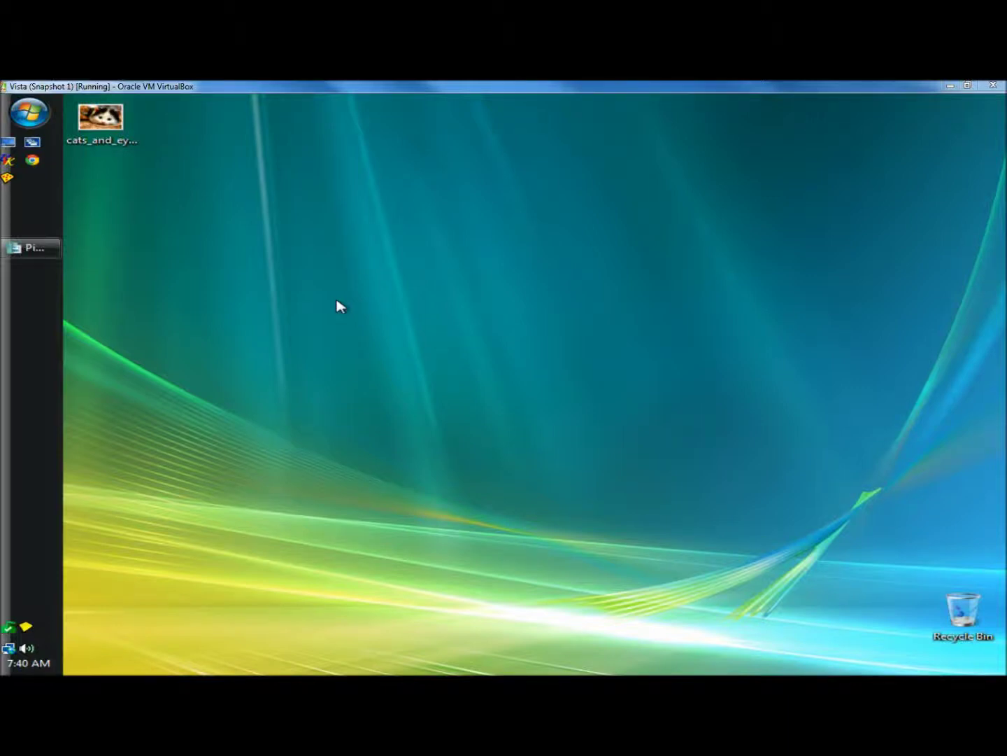
- Open the Computer window from the Start menu
click(30, 117)
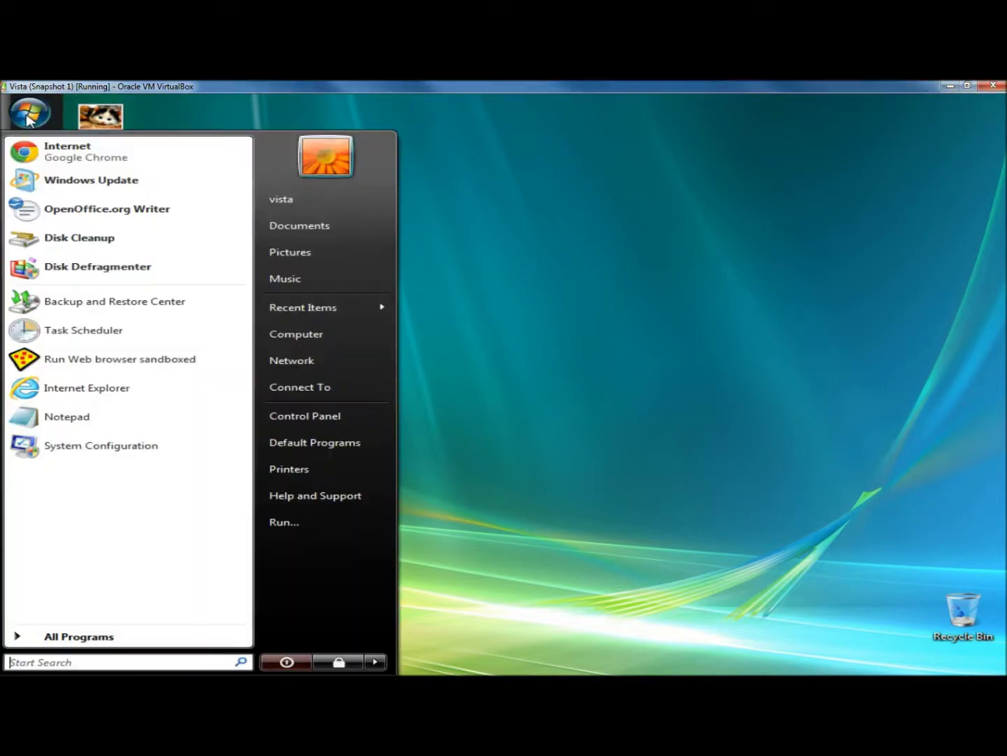
click(302, 342)
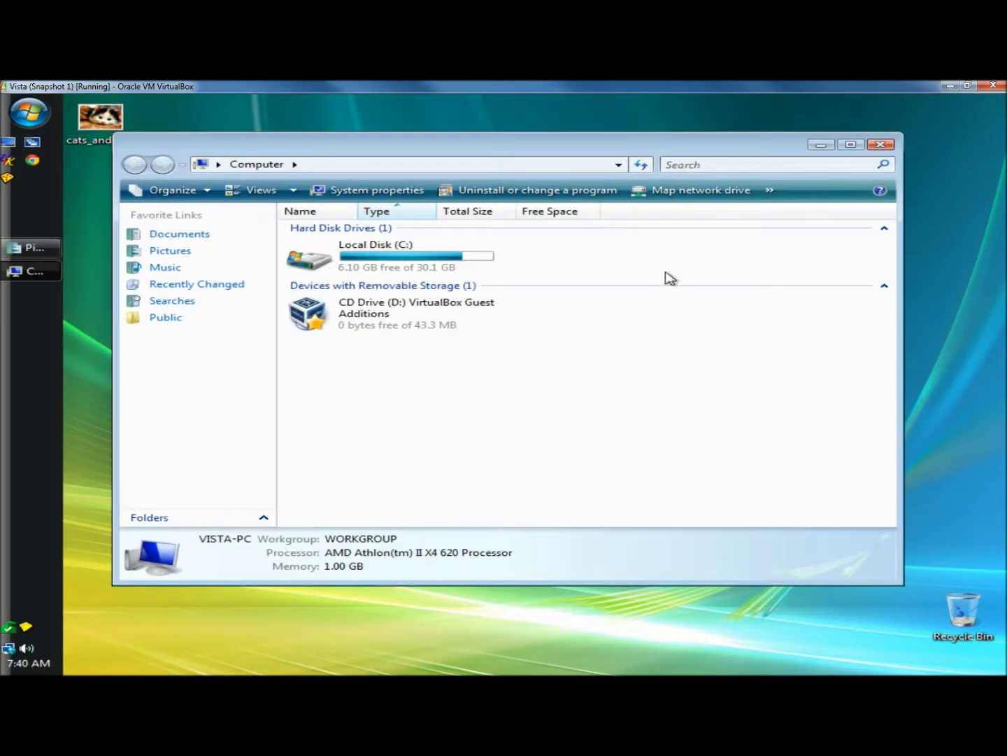
- Browse from Local Disk (C:) through Users into the user's profile folder
double_click(366, 272)
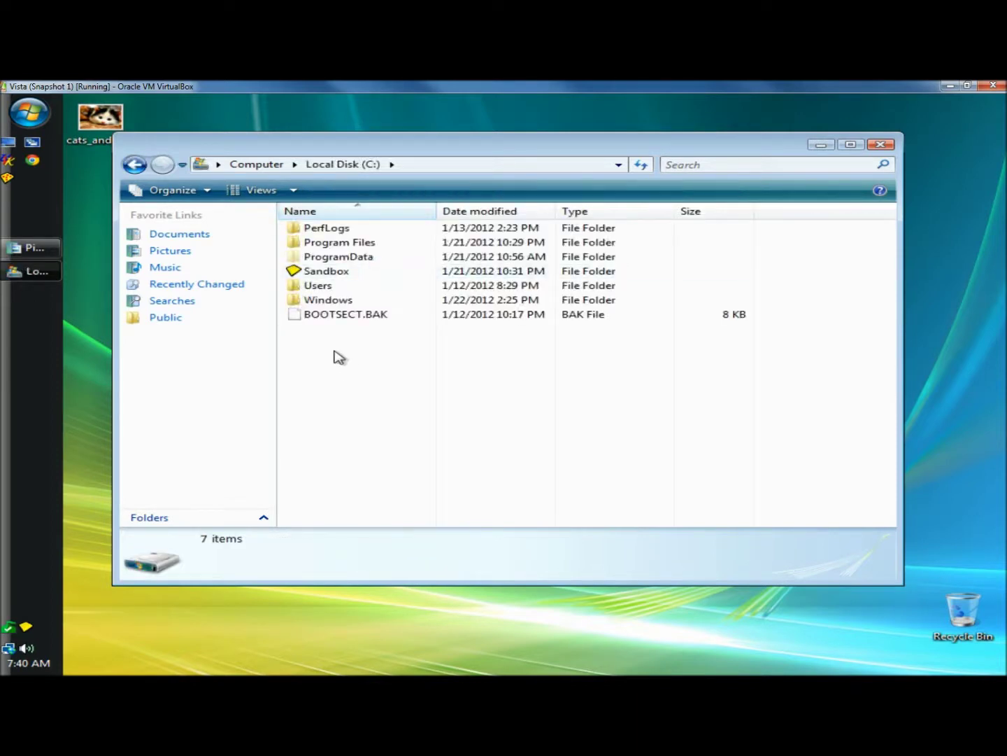
double_click(324, 286)
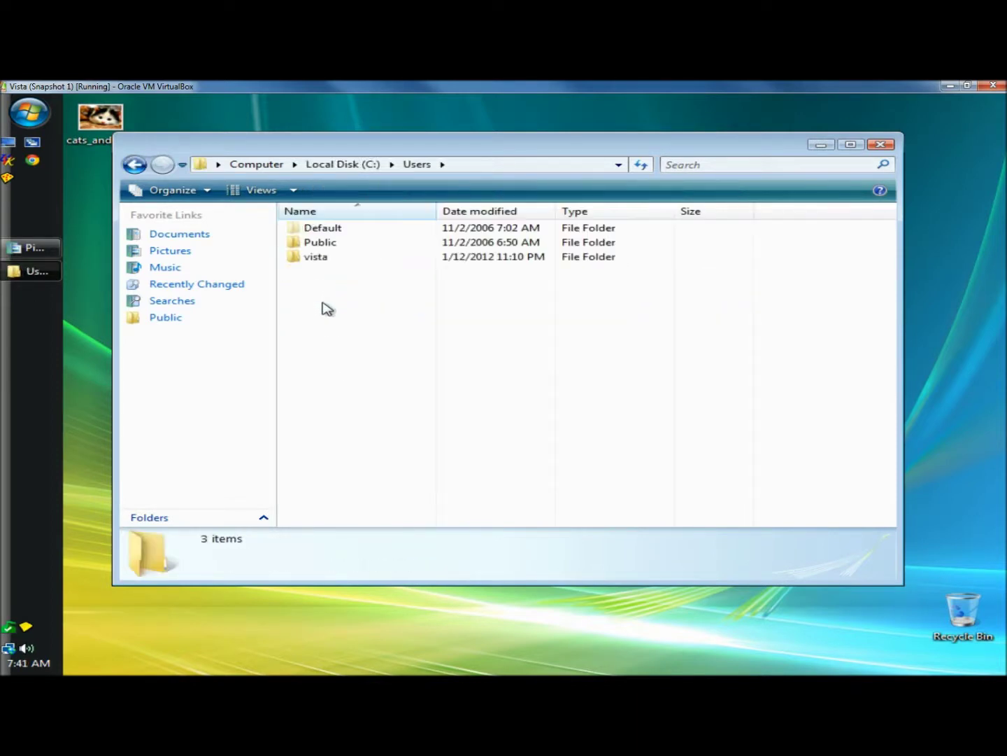
click(312, 257)
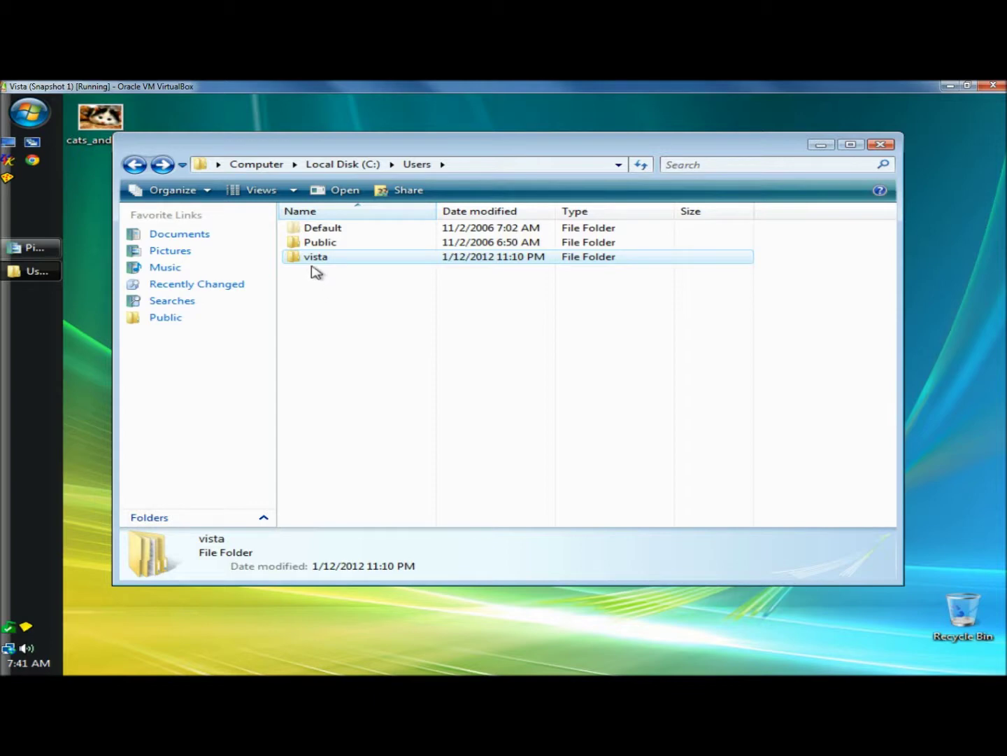
mouse_move(320, 264)
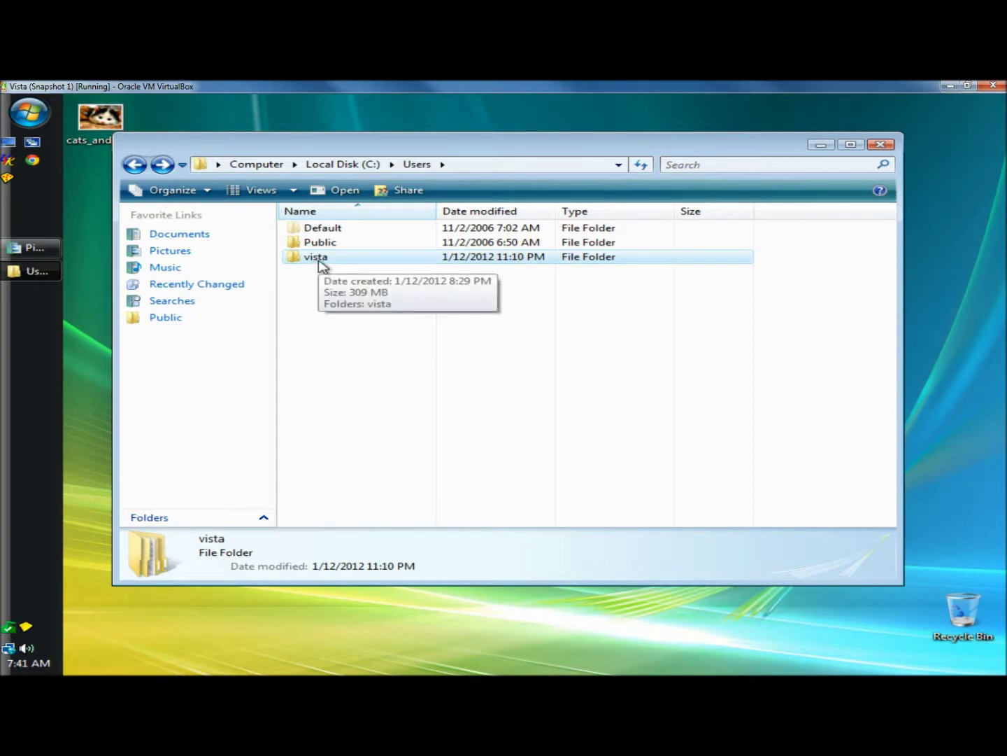
double_click(319, 259)
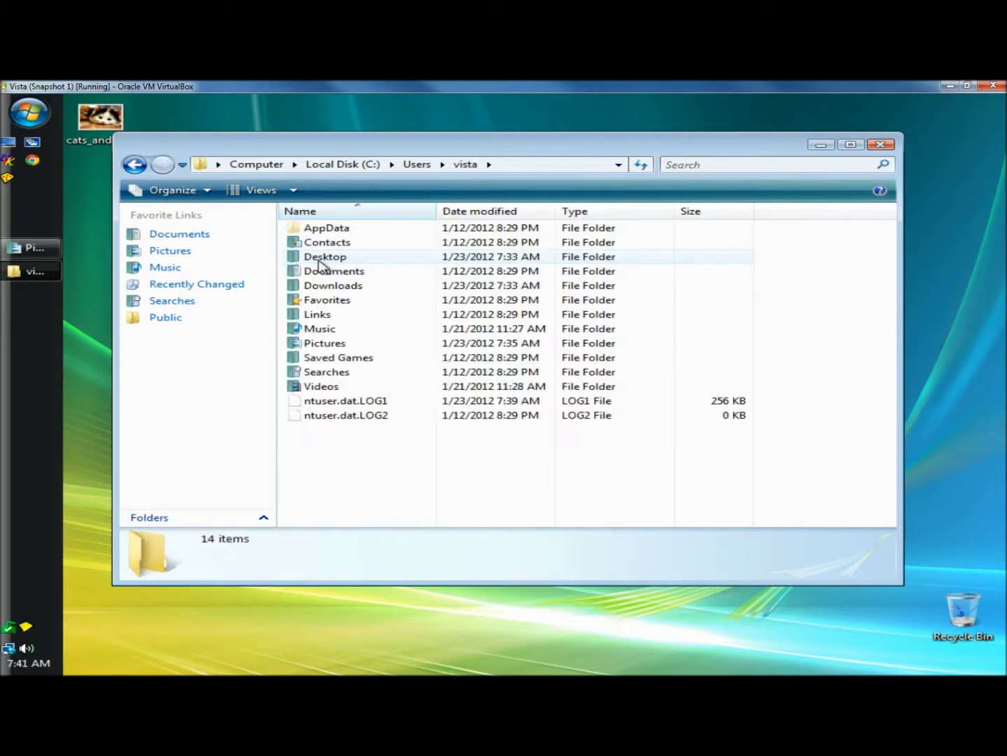
- Go through AppData\Roaming\Microsoft\Windows and select the SendTo folder
mouse_move(325, 236)
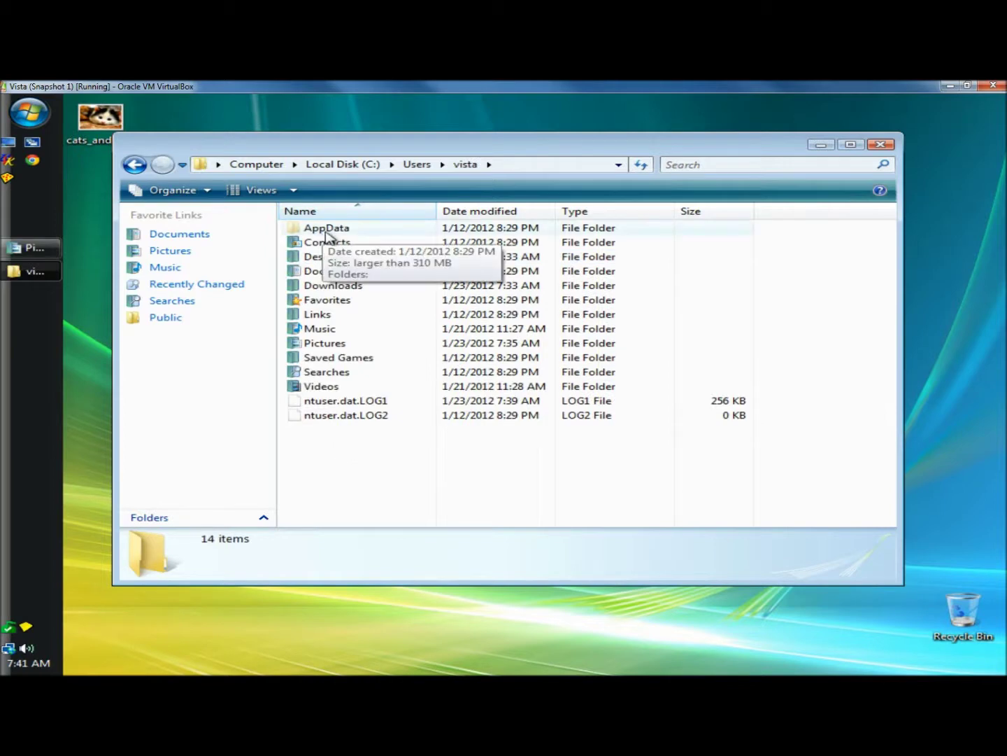
double_click(326, 231)
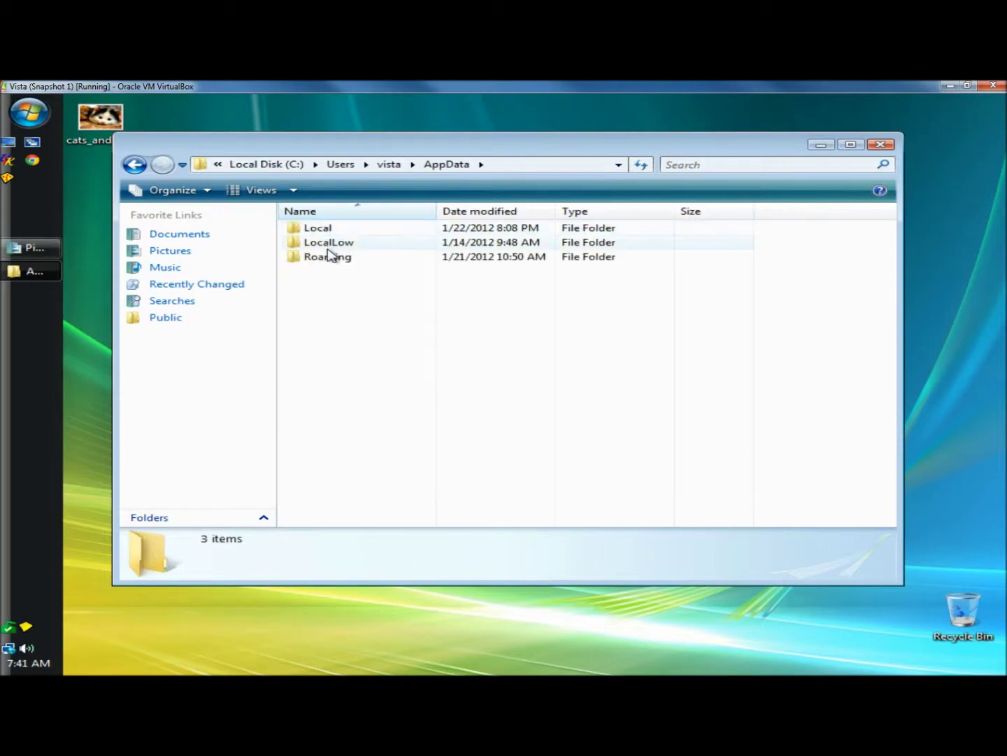
mouse_move(331, 259)
double_click(330, 259)
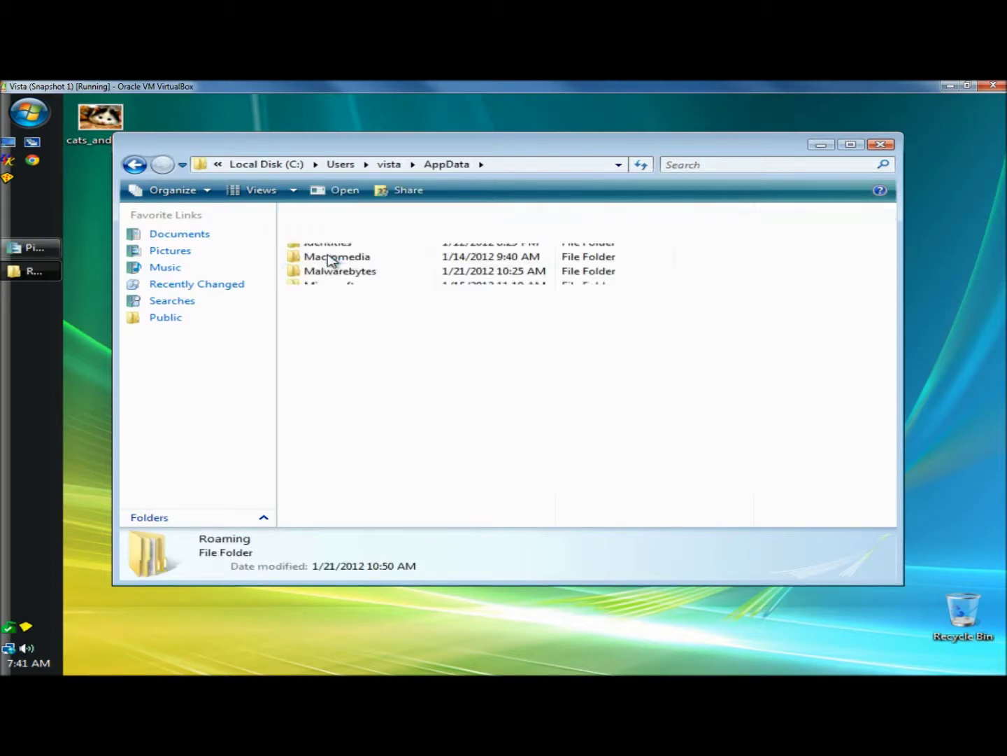
double_click(327, 285)
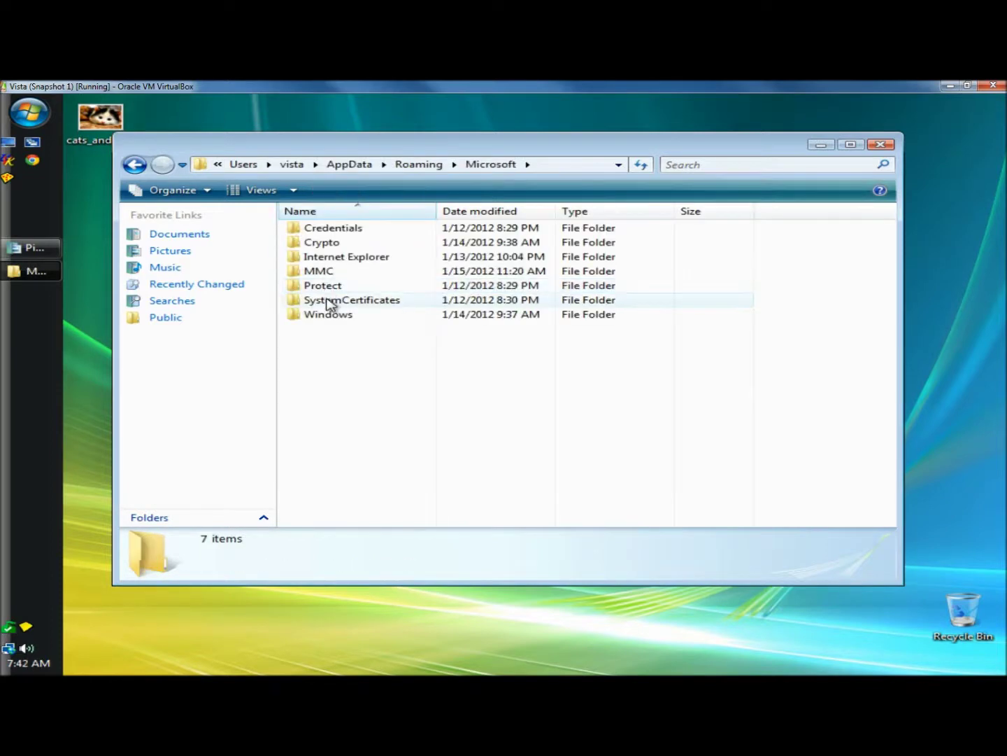
double_click(329, 315)
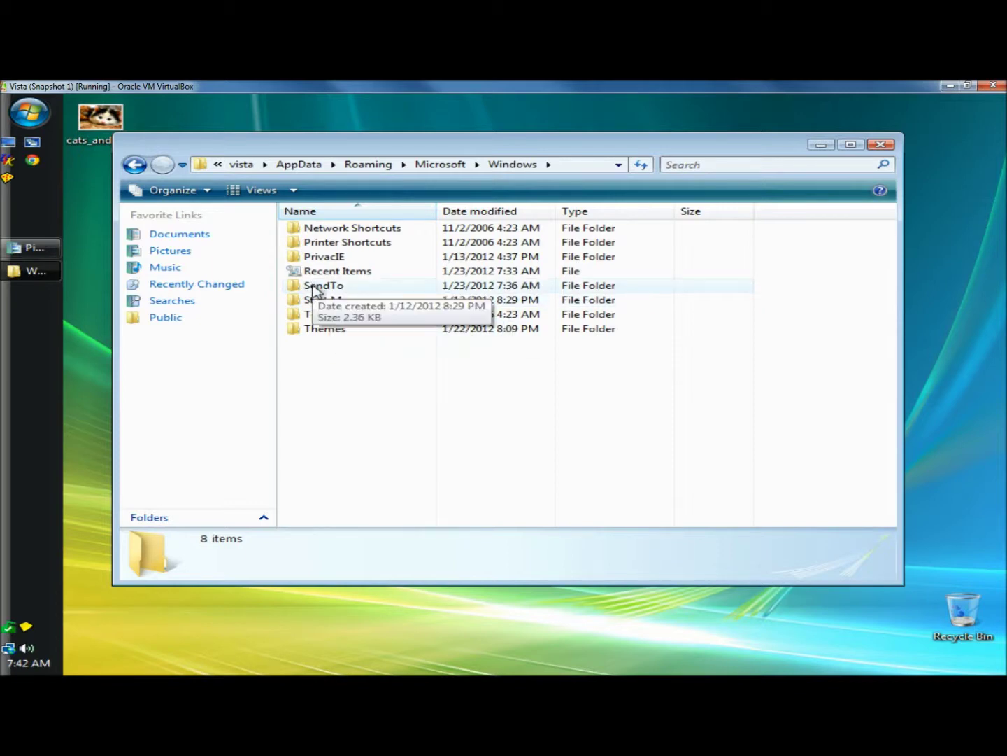
click(312, 285)
- Open SendTo and compare its six targets with the desktop cat image's Send To list
double_click(313, 286)
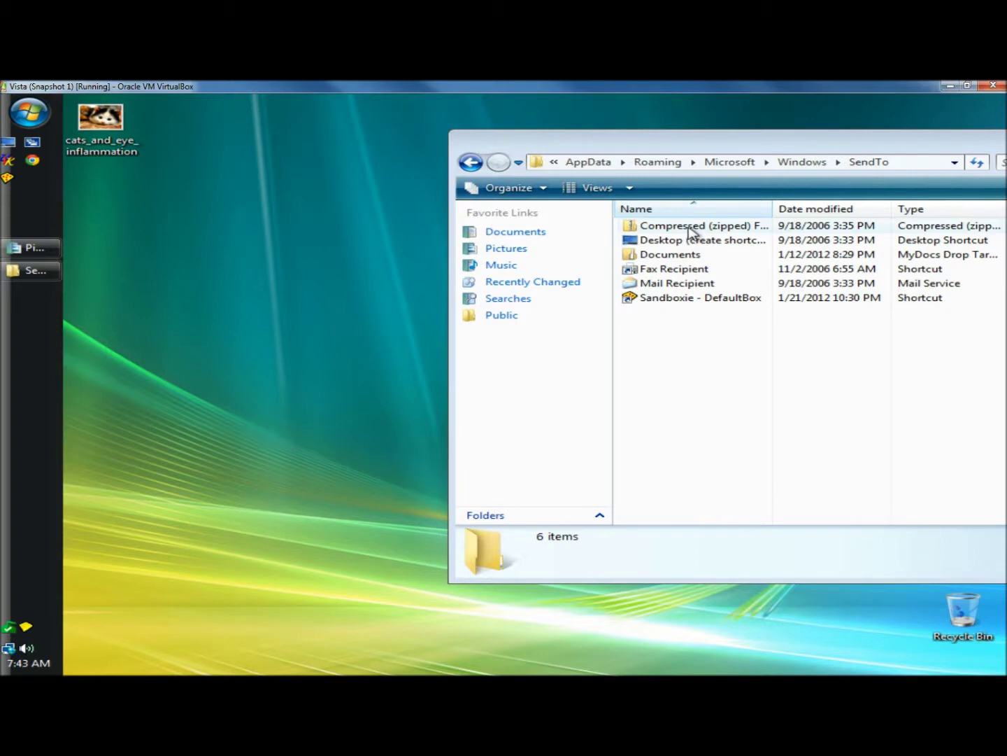
right_click(99, 118)
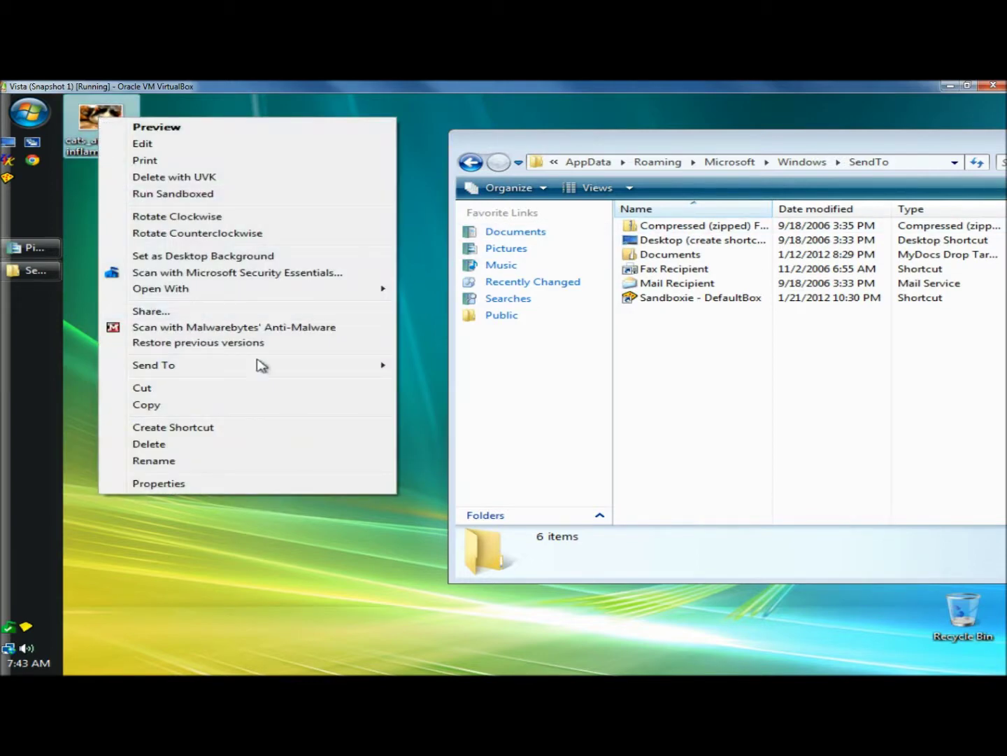
mouse_move(369, 371)
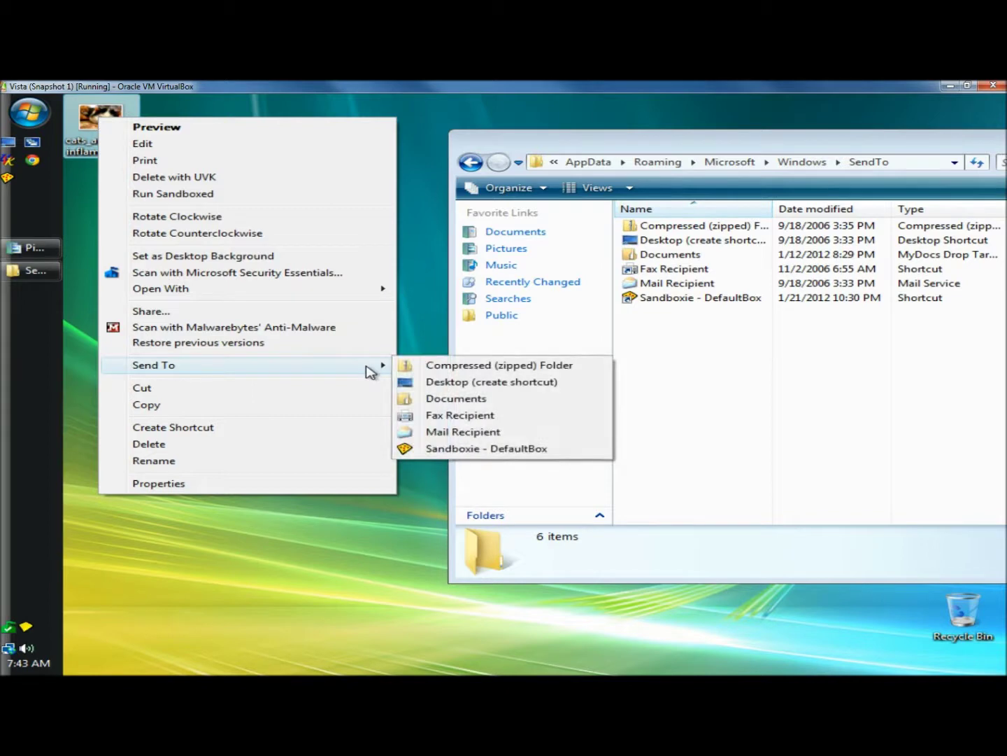
click(711, 396)
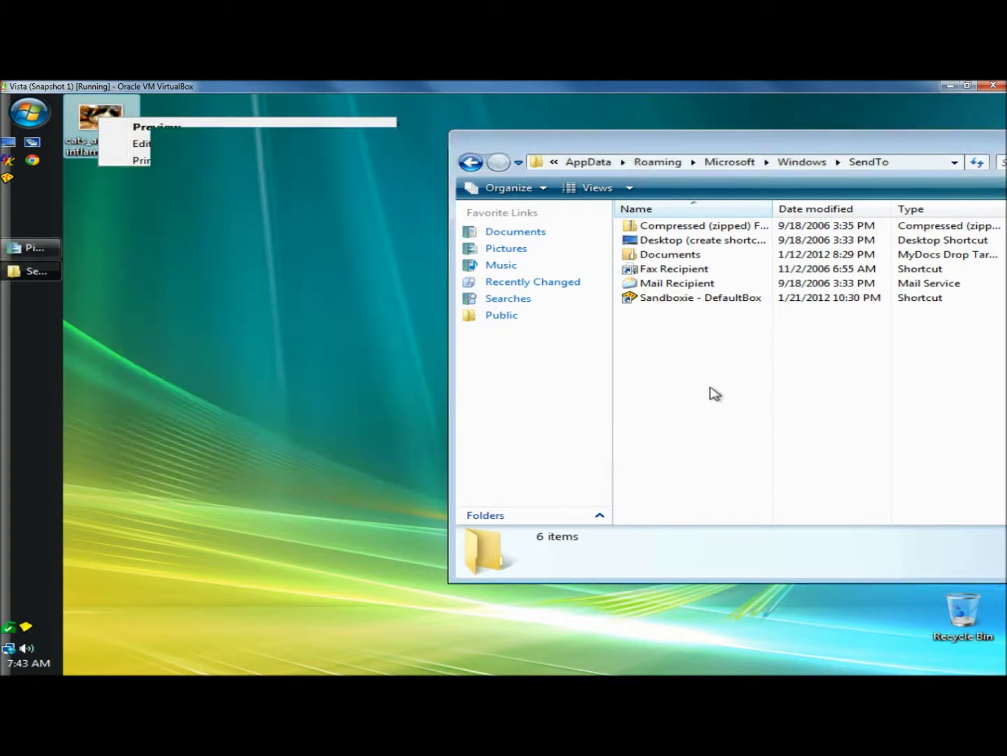
right_click(657, 331)
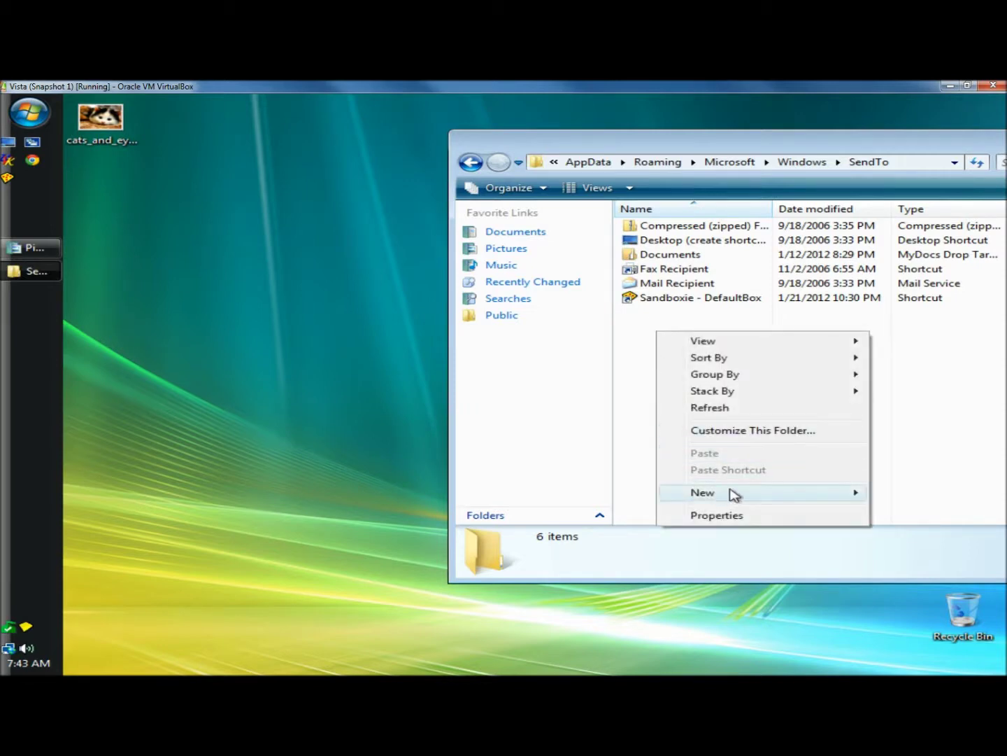
- Start a new shortcut in SendTo and browse for its target
mouse_move(731, 493)
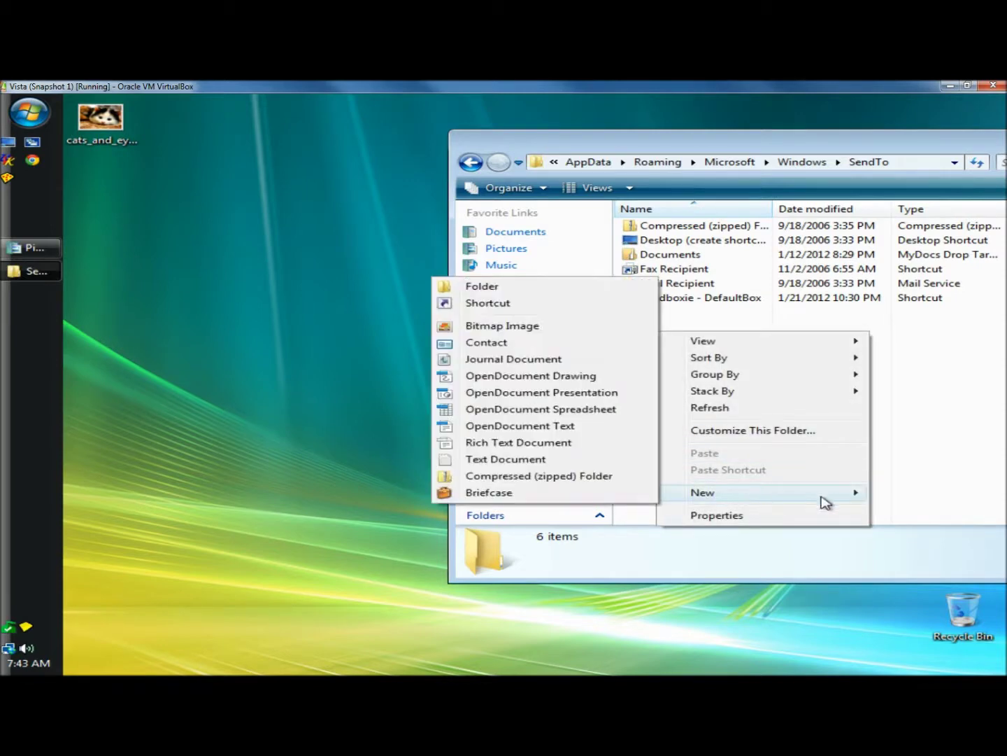
click(488, 304)
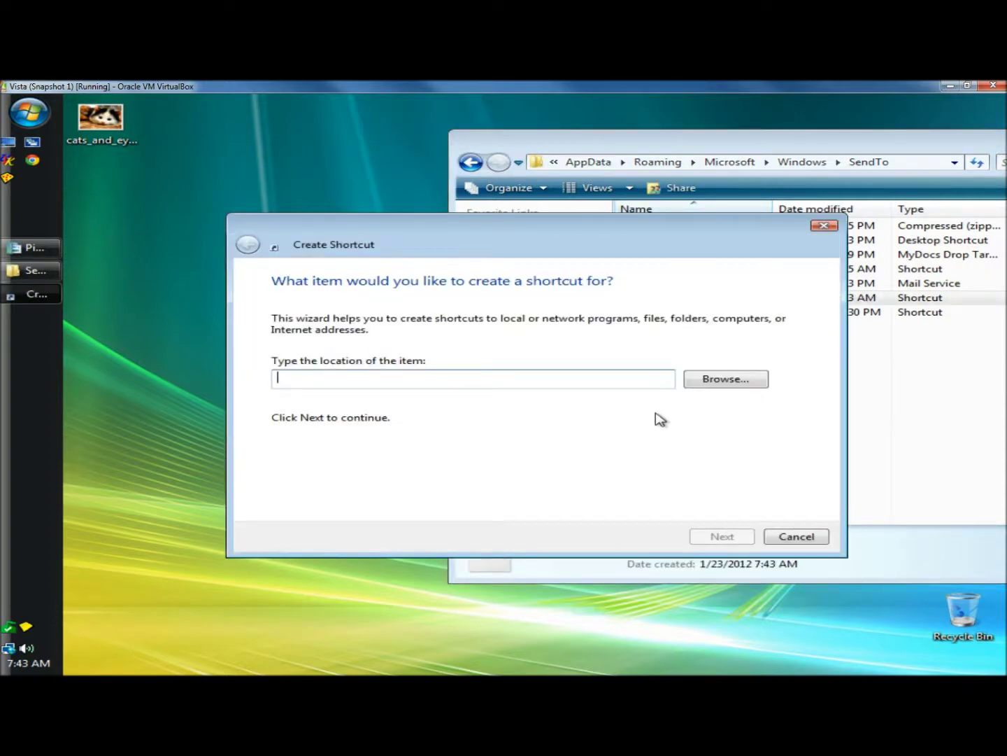
click(728, 380)
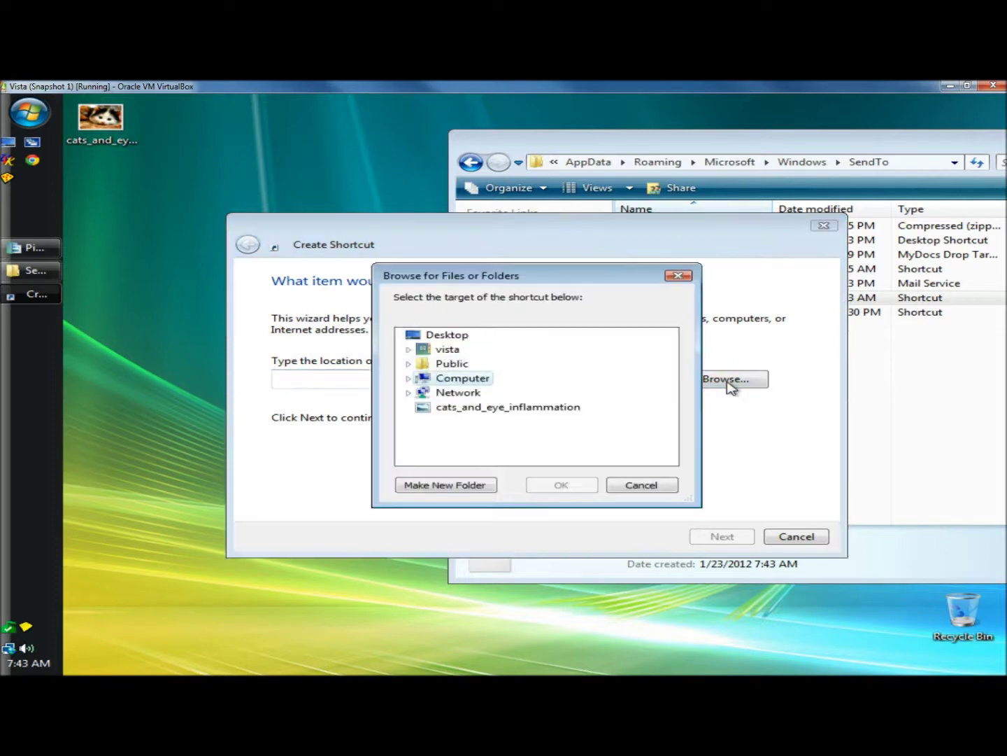
- Create a shortcut named Cats targeting the Pictures\Cats folder
click(409, 349)
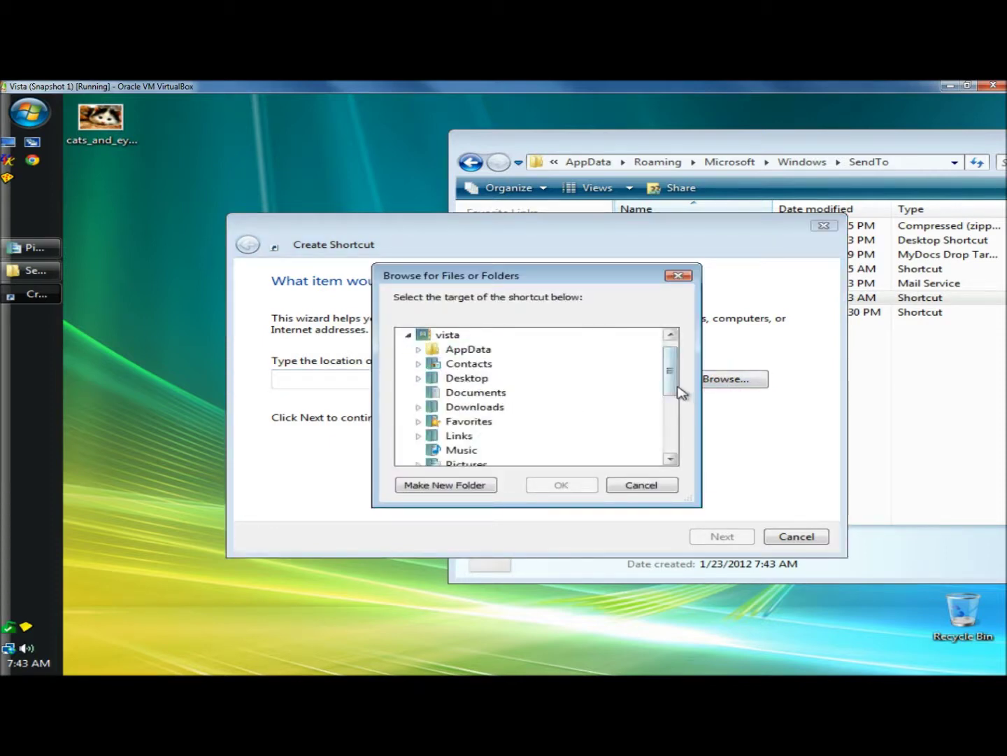
drag(672, 387, 672, 409)
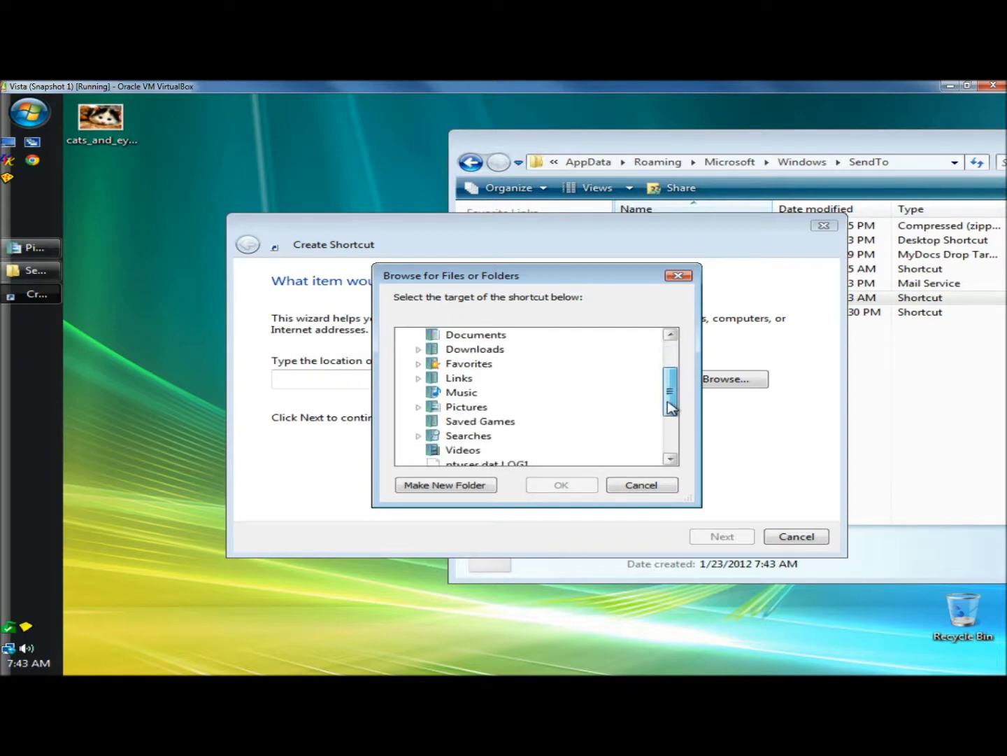
double_click(463, 410)
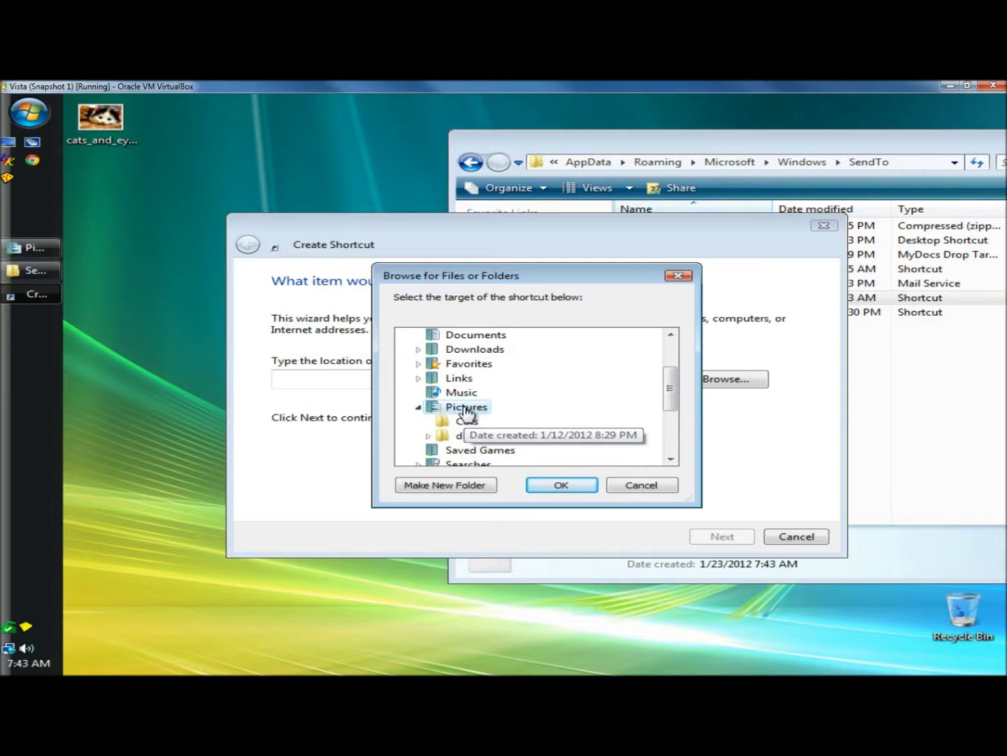
click(466, 422)
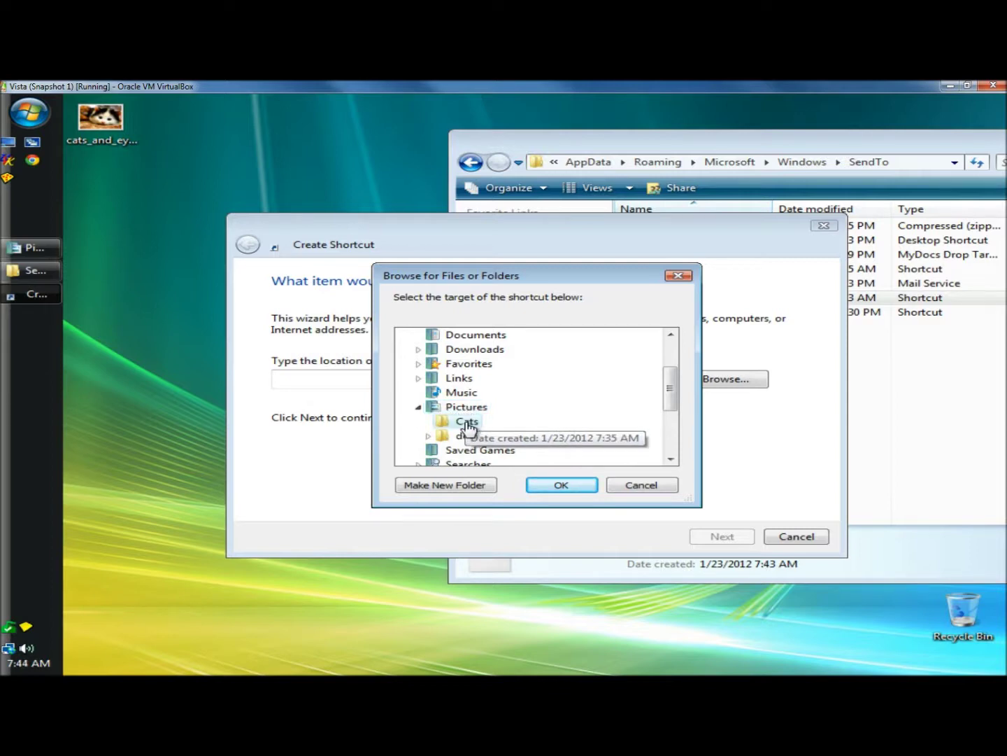
click(574, 489)
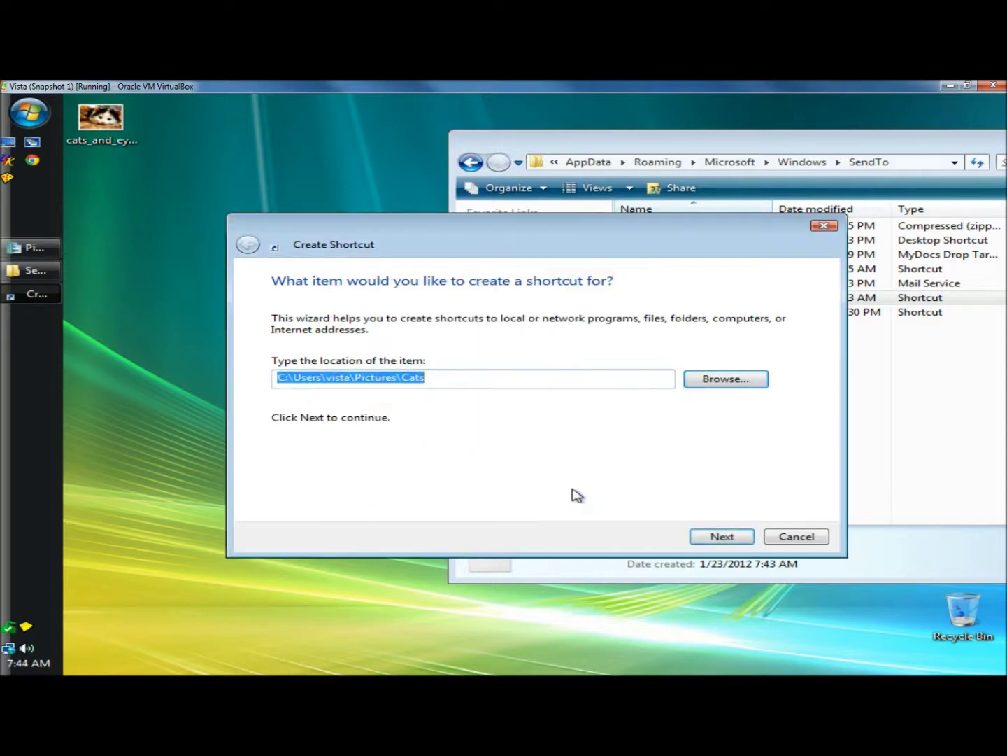
click(724, 538)
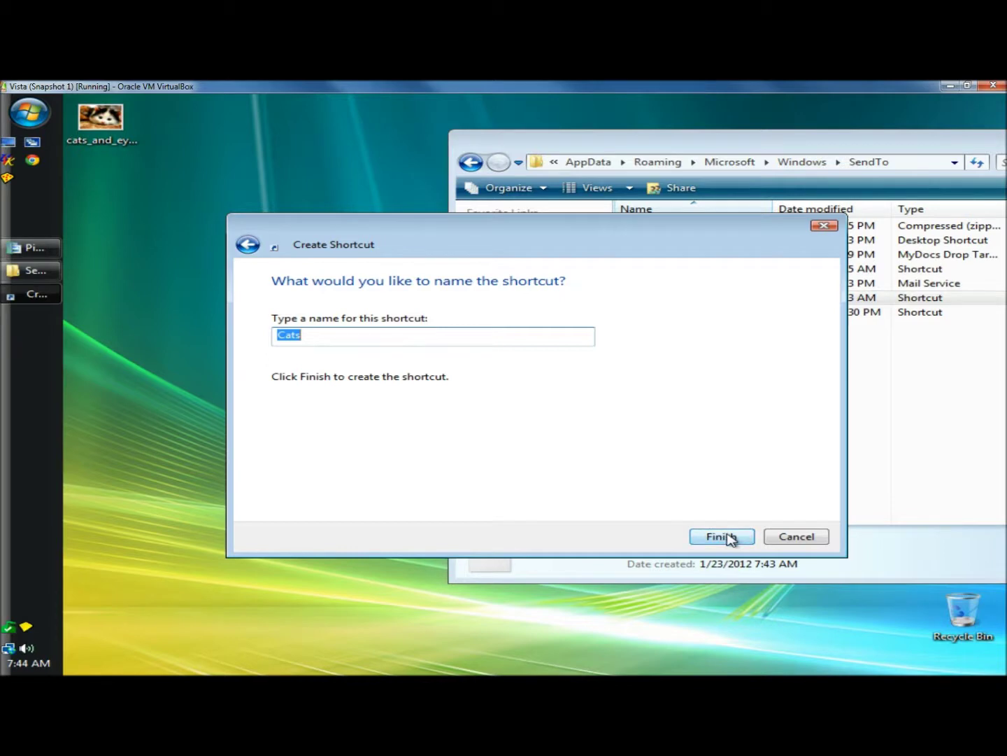
click(727, 537)
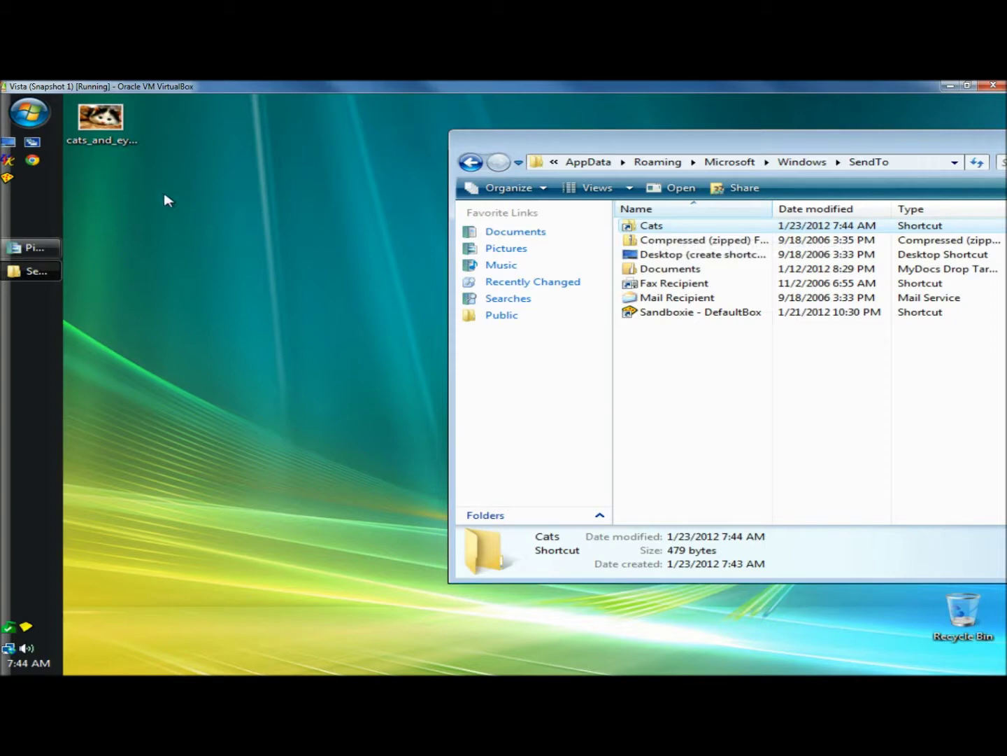
- Send the desktop cats_and_eye_inflammation picture to Cats through its Send To list
right_click(112, 122)
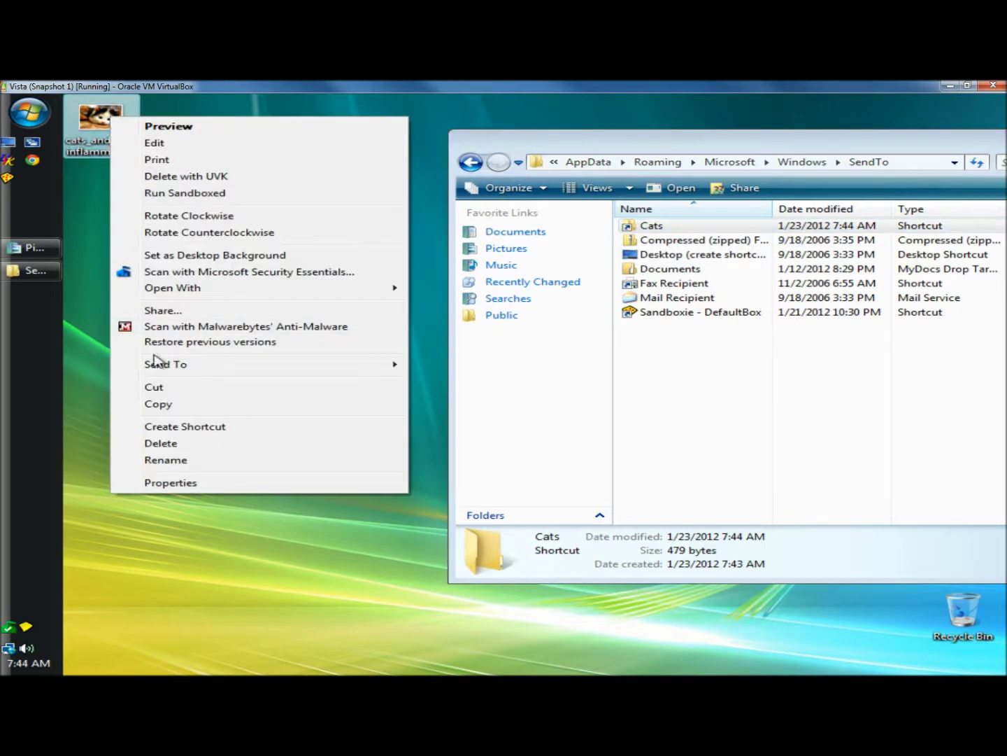
mouse_move(246, 372)
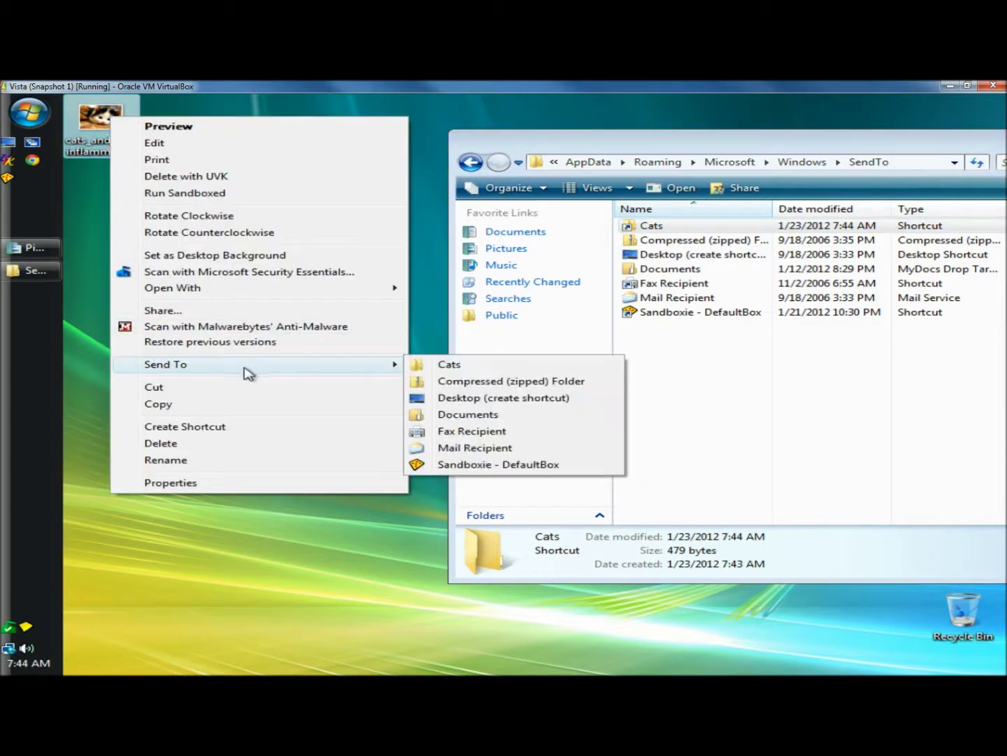
click(449, 365)
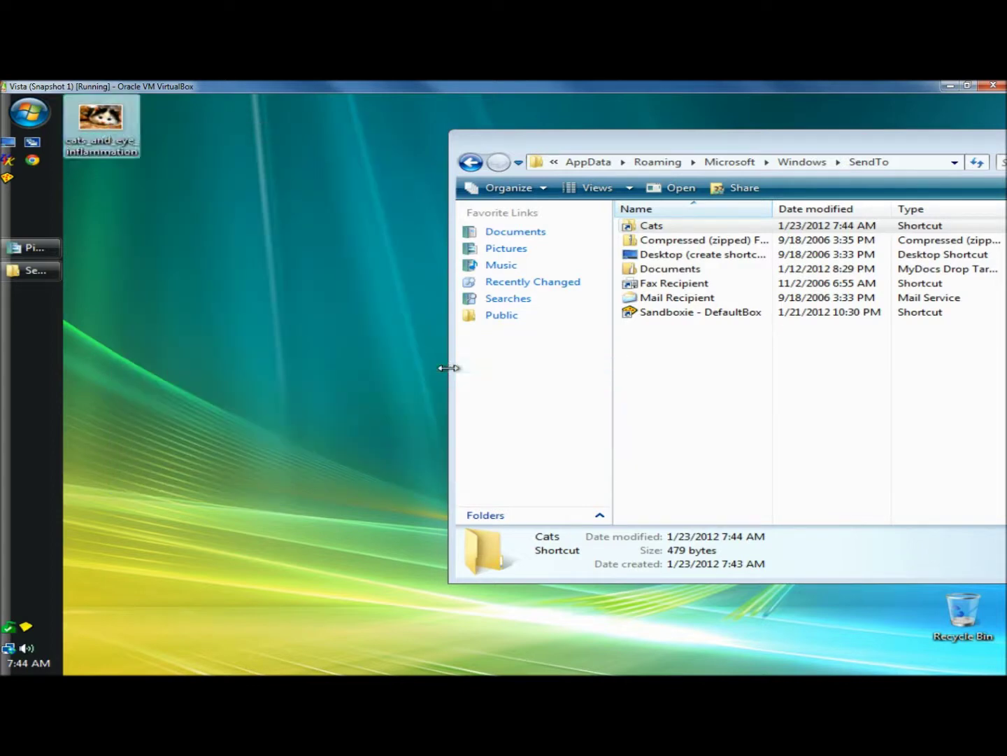
- Check the picture arrived in Pictures\Cats, delete the desktop copy, and navigate back
click(509, 250)
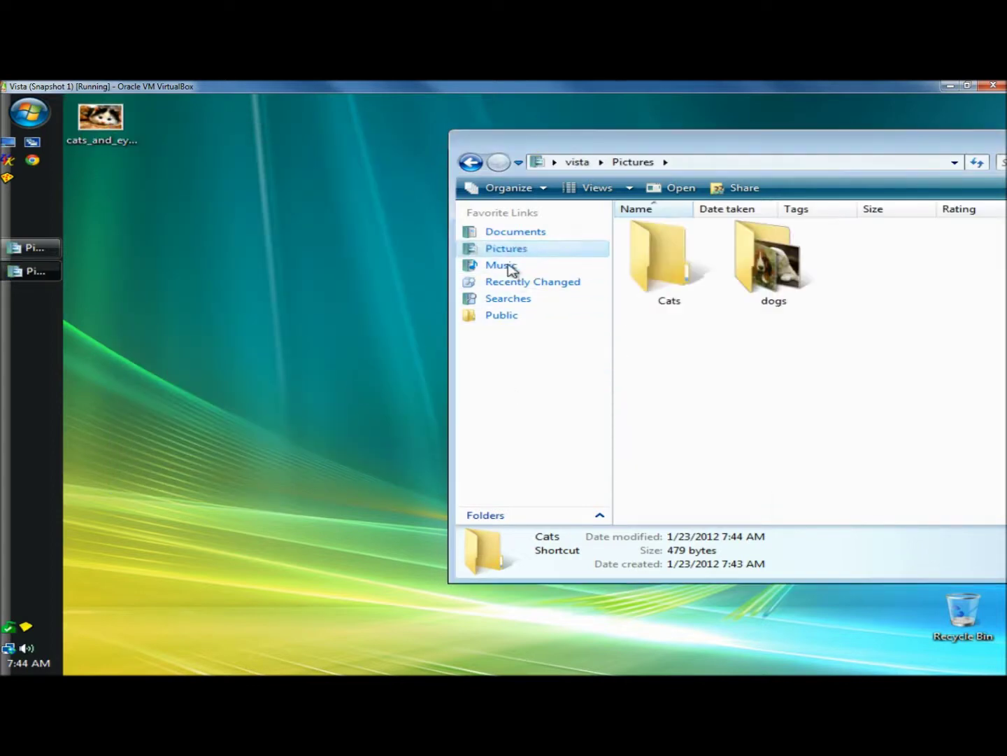
double_click(678, 273)
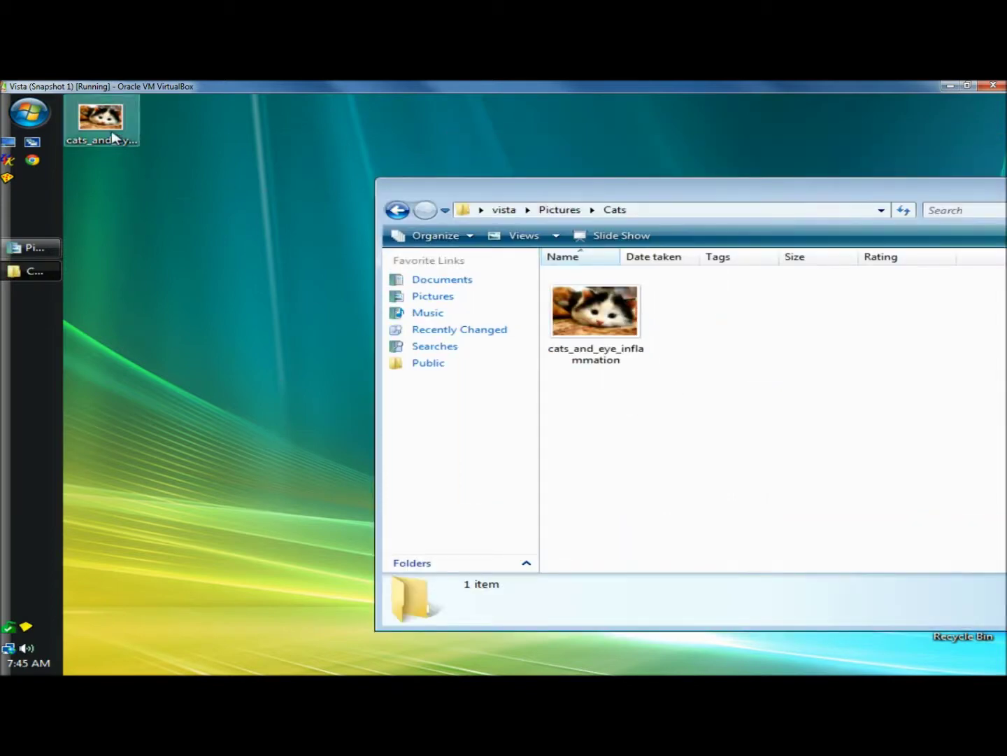
right_click(110, 139)
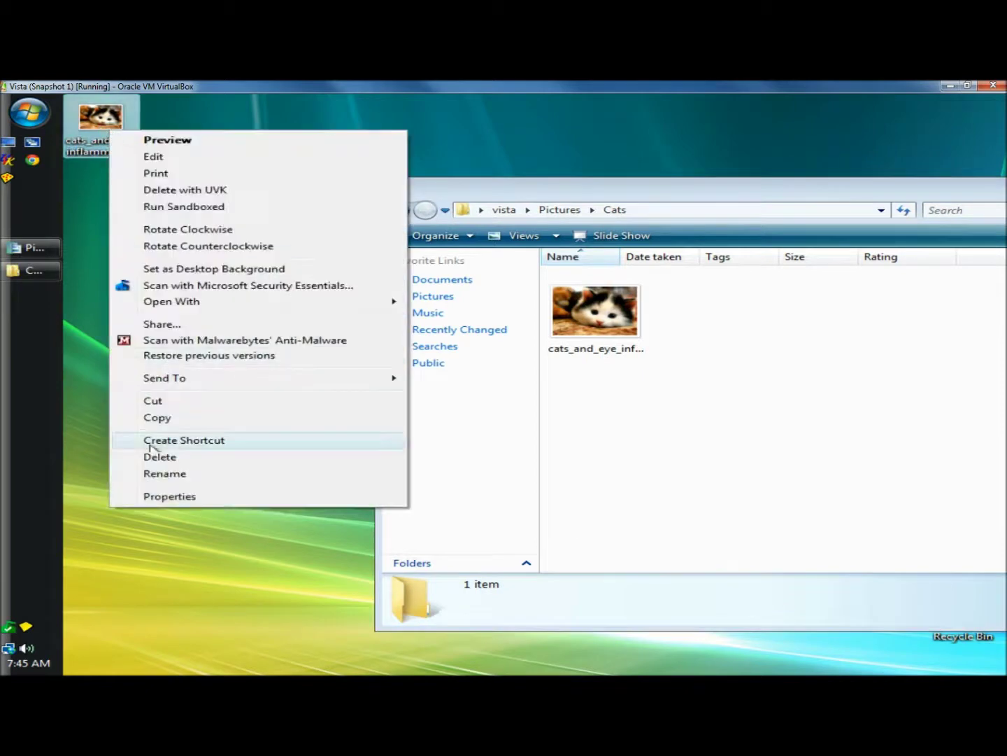
click(163, 460)
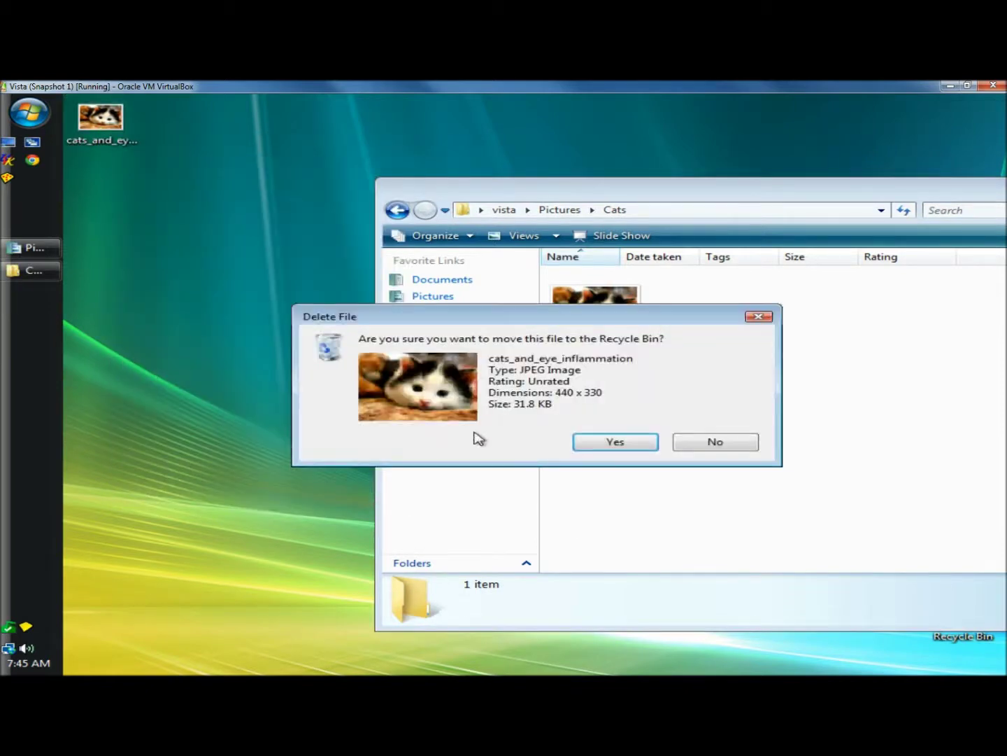
click(596, 443)
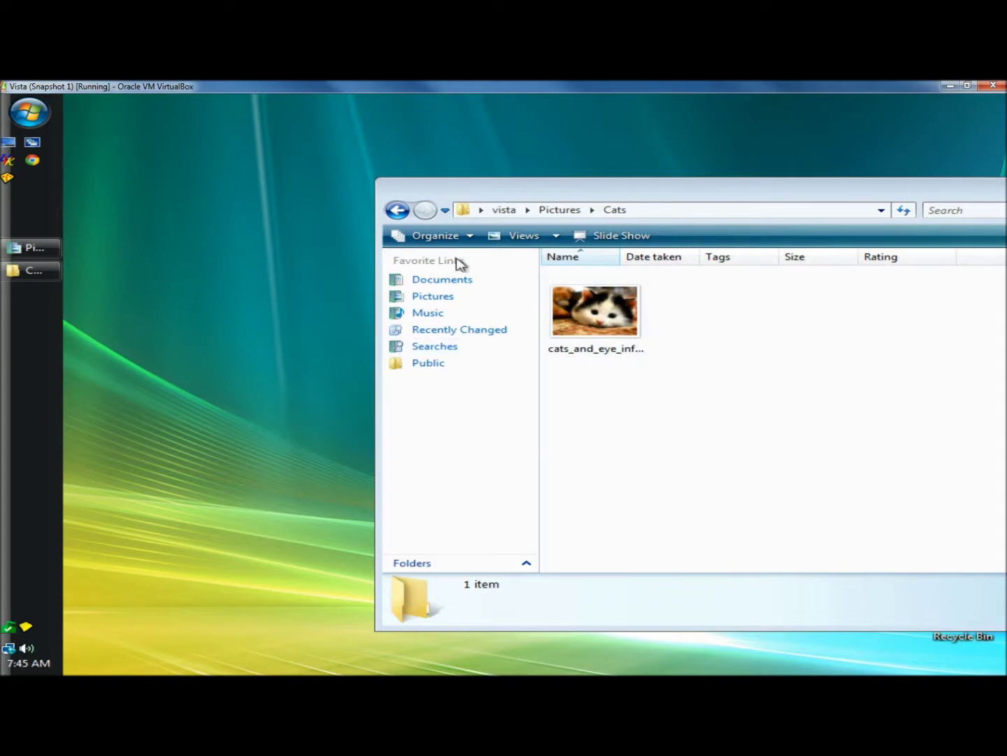
click(397, 210)
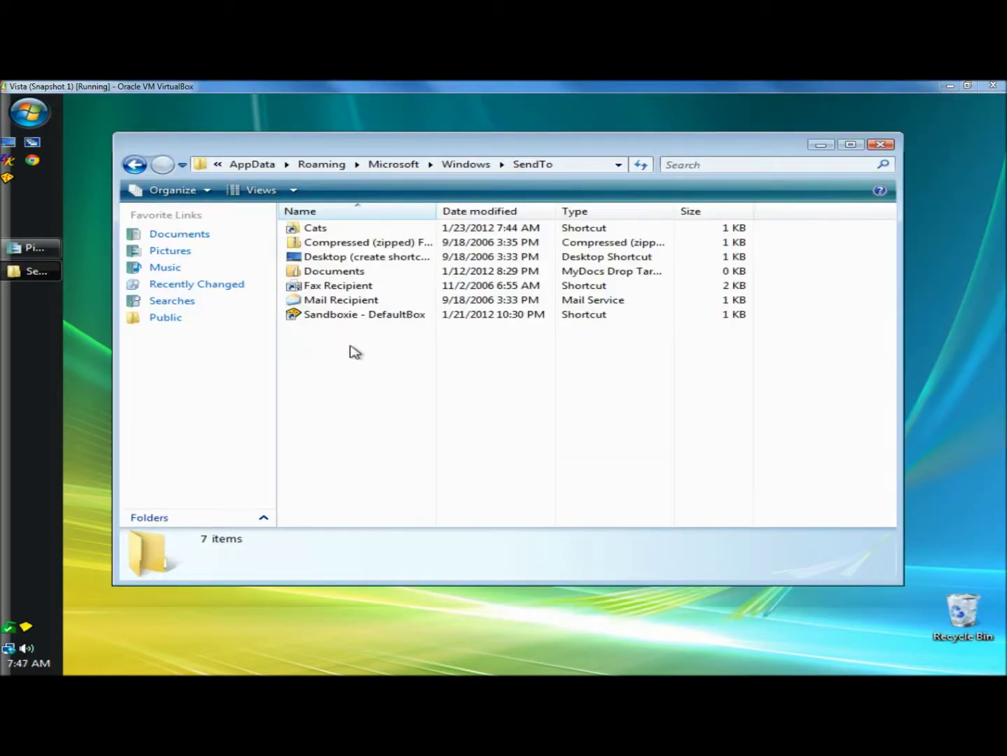
- Start a second new shortcut from the SendTo folder's New menu
right_click(350, 339)
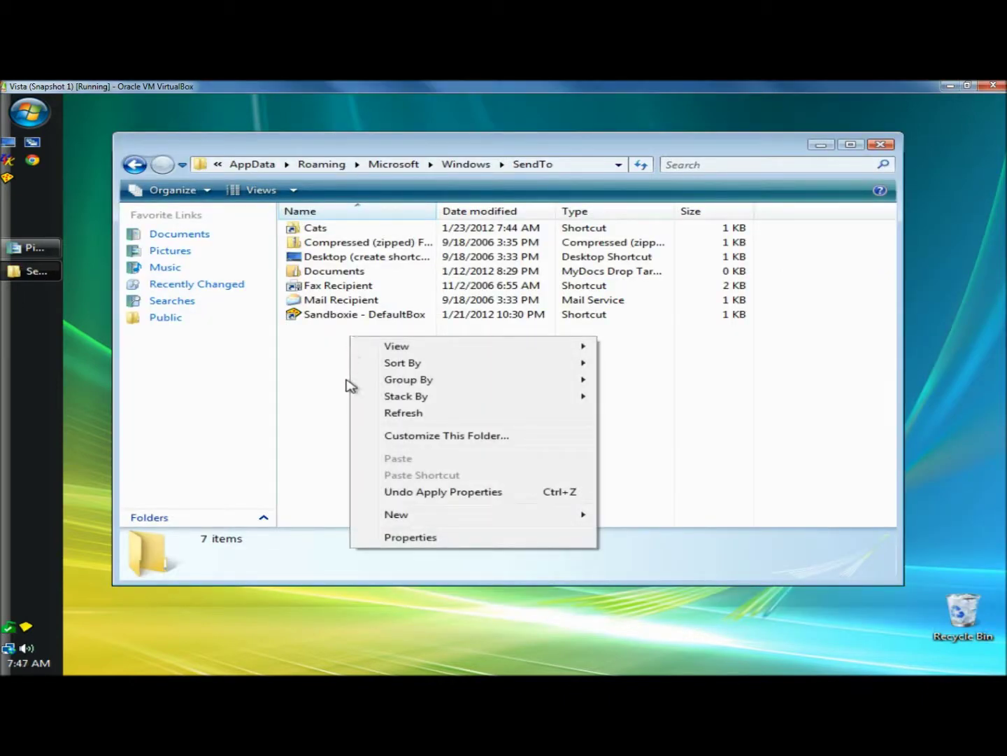
mouse_move(563, 515)
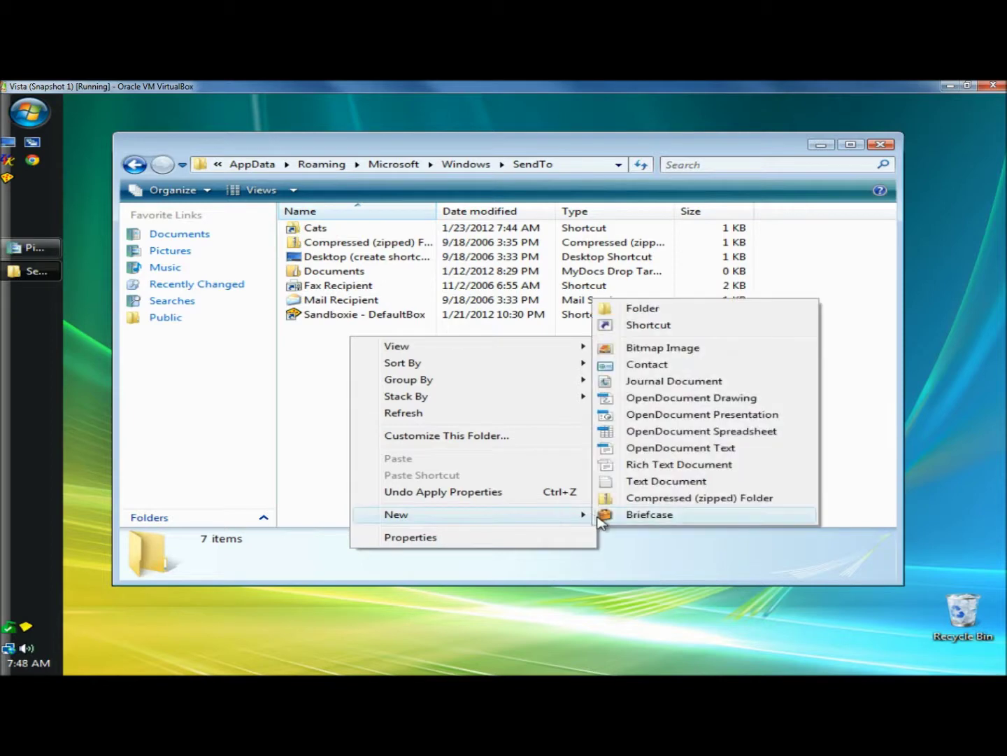
click(659, 326)
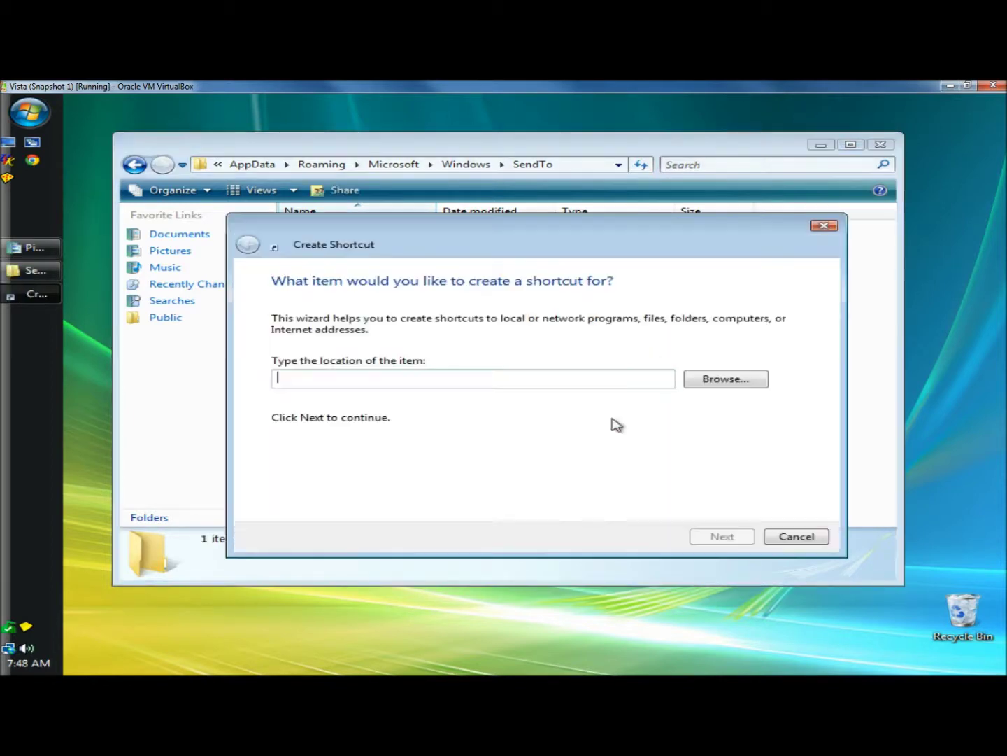
- Browse to C:\Program Files\Movie Maker and select MOVIEMK.exe as the shortcut target
click(716, 381)
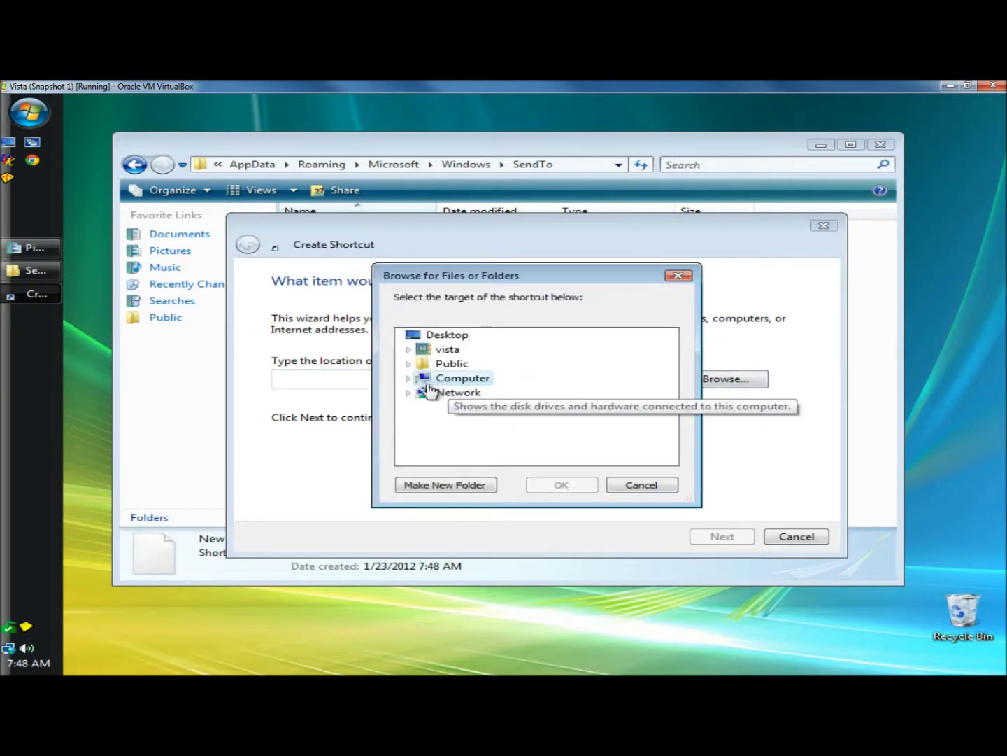
click(408, 378)
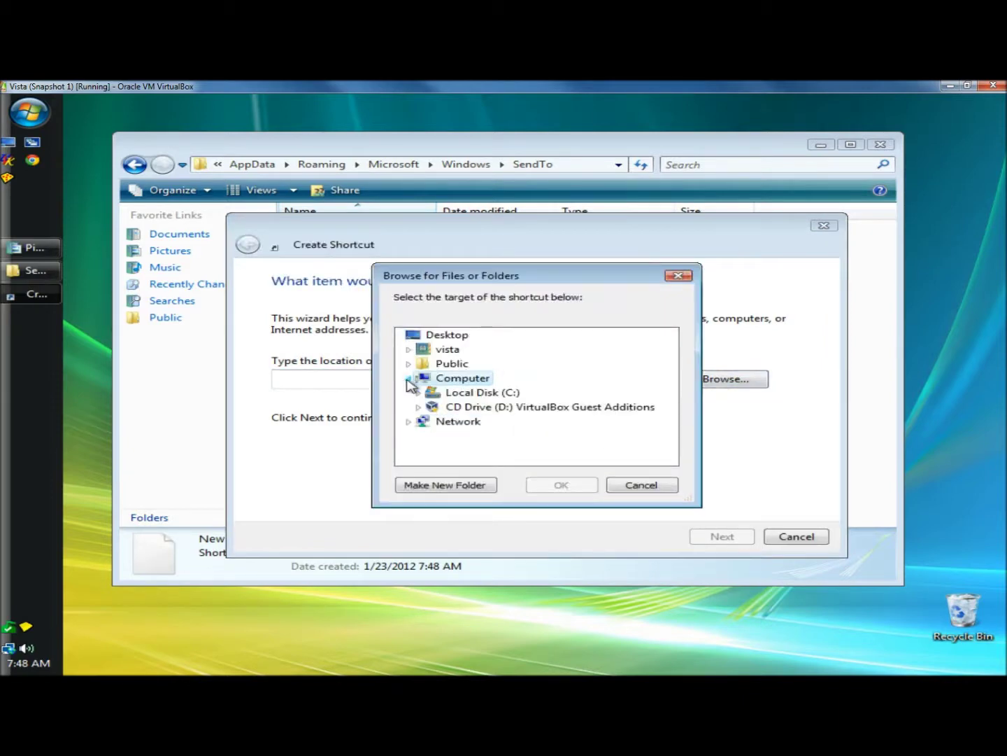
click(419, 394)
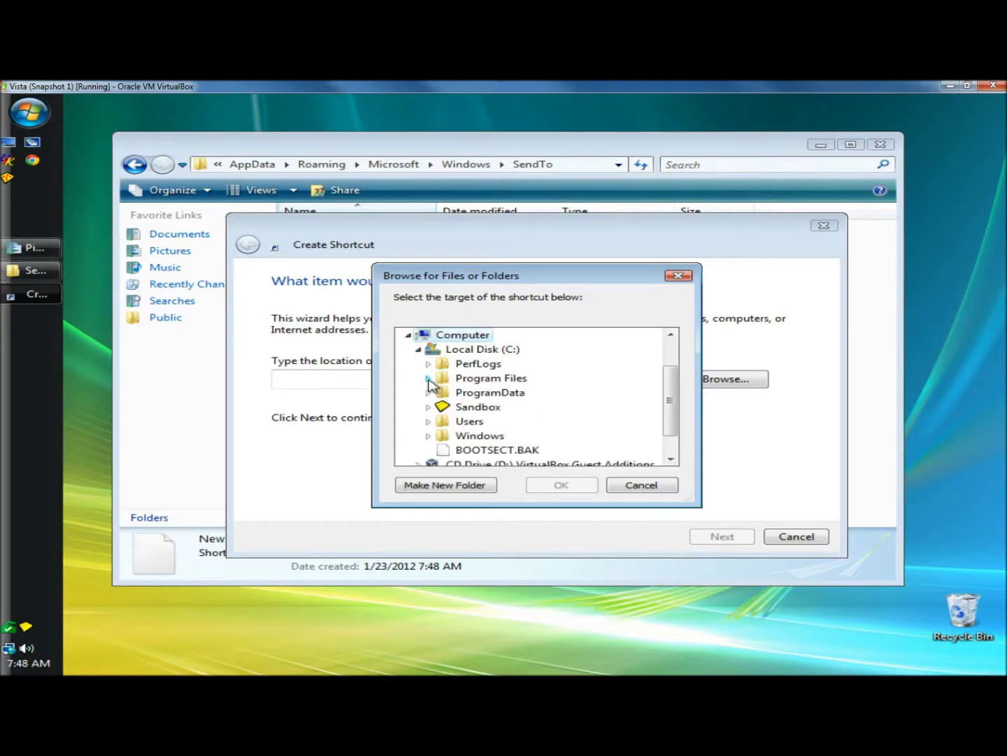
click(428, 378)
mouse_move(671, 370)
mouse_down()
mouse_move(671, 382)
mouse_move(671, 360)
mouse_move(673, 381)
mouse_up()
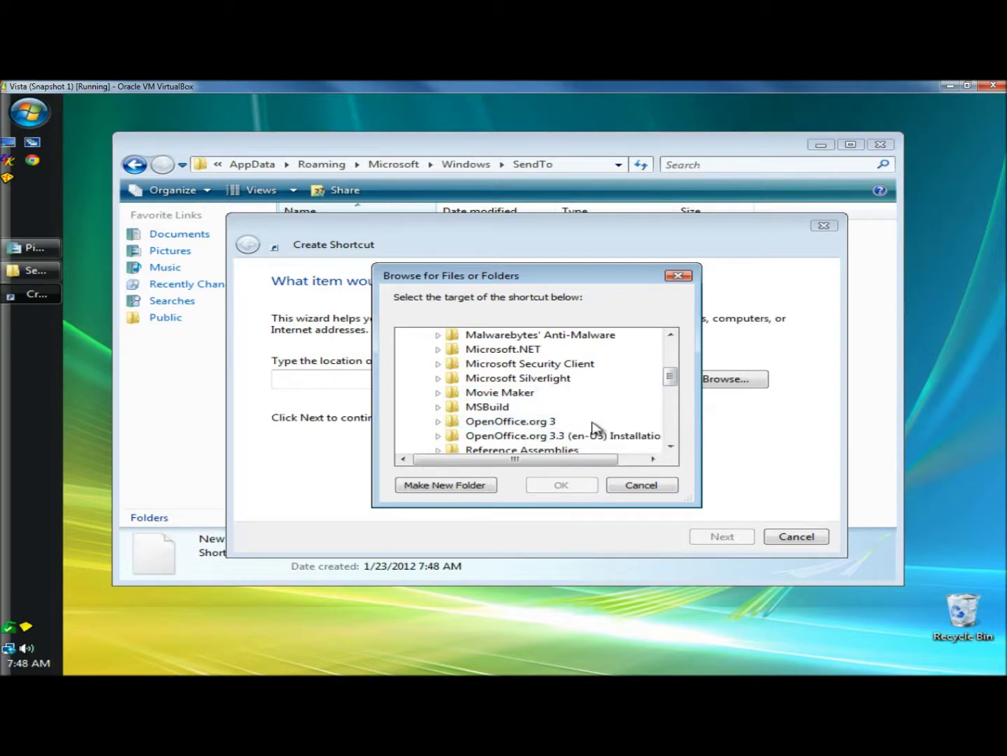
scroll(671, 383, down, 1)
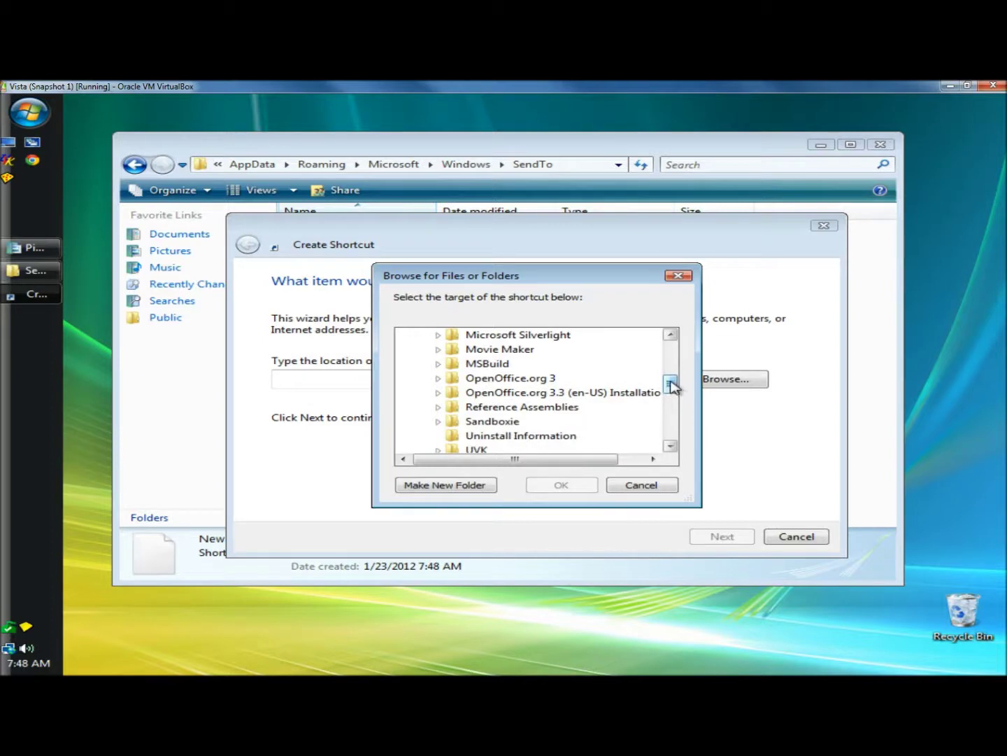
drag(671, 384, 500, 400)
click(503, 365)
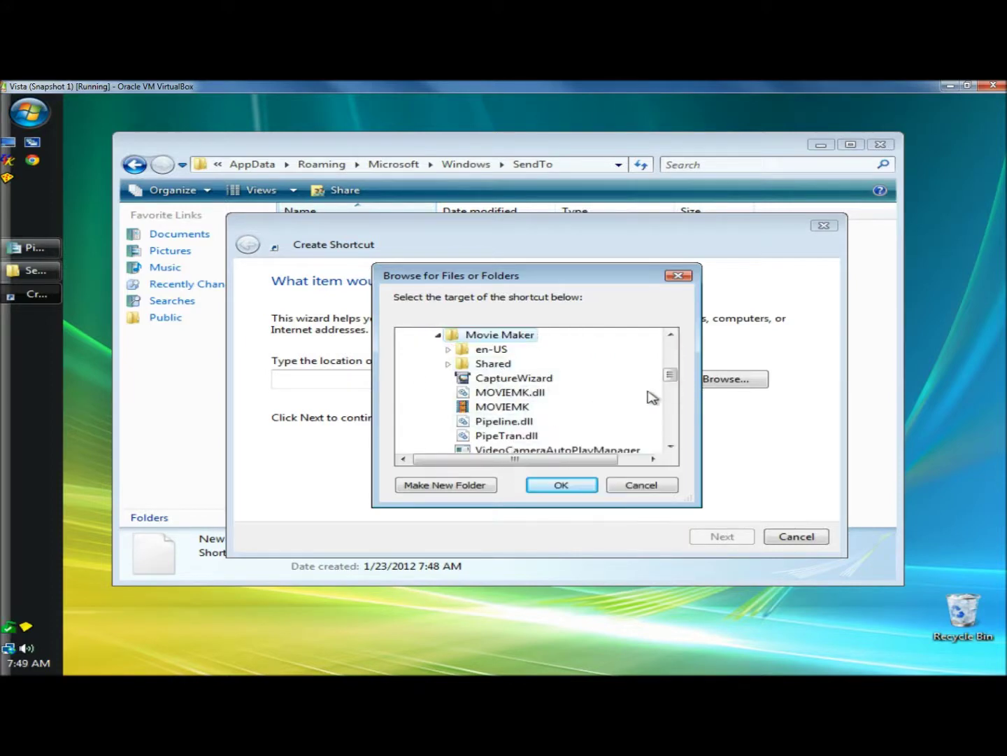
drag(670, 382, 672, 386)
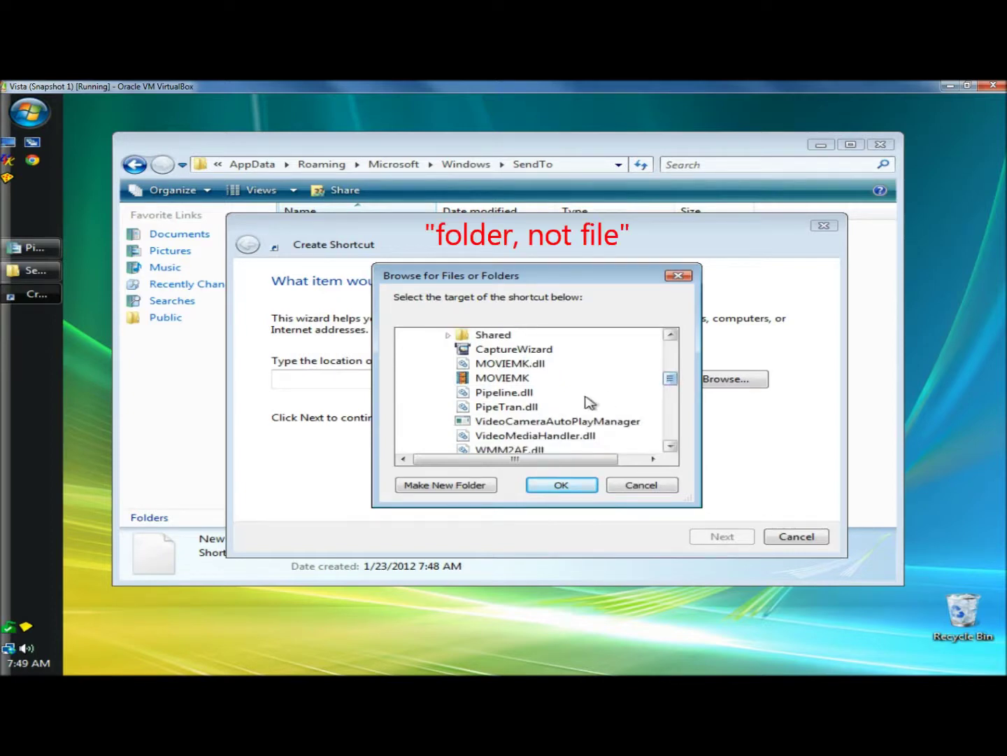
click(502, 381)
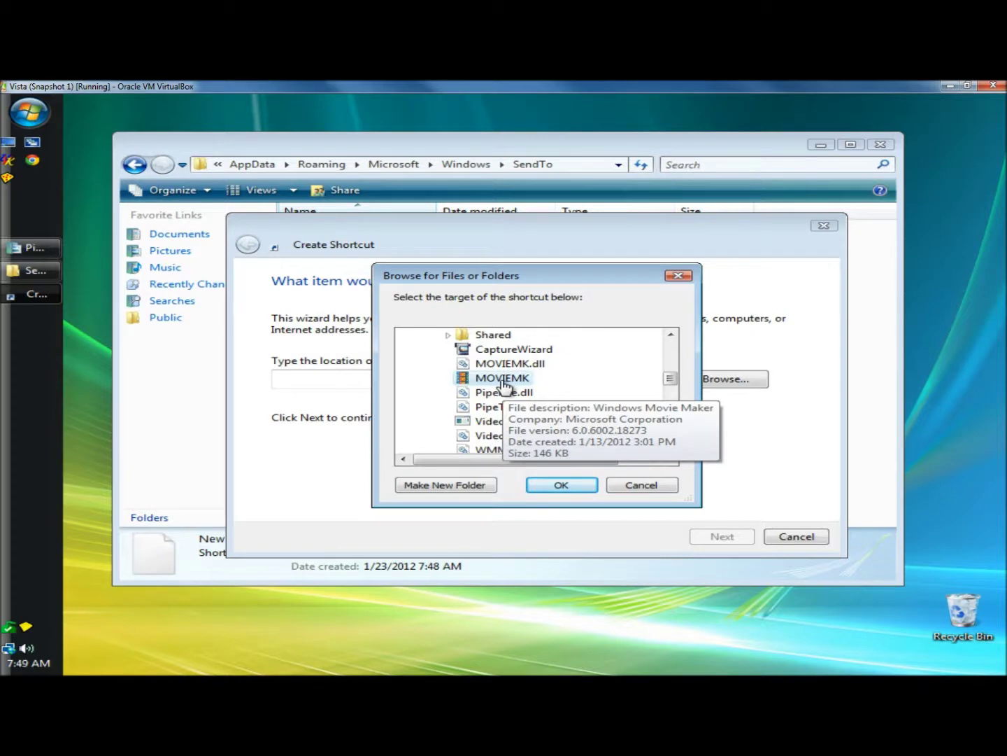
- Confirm the MOVIEMK.exe target, rename the shortcut to MovieMaker, and finish
click(562, 485)
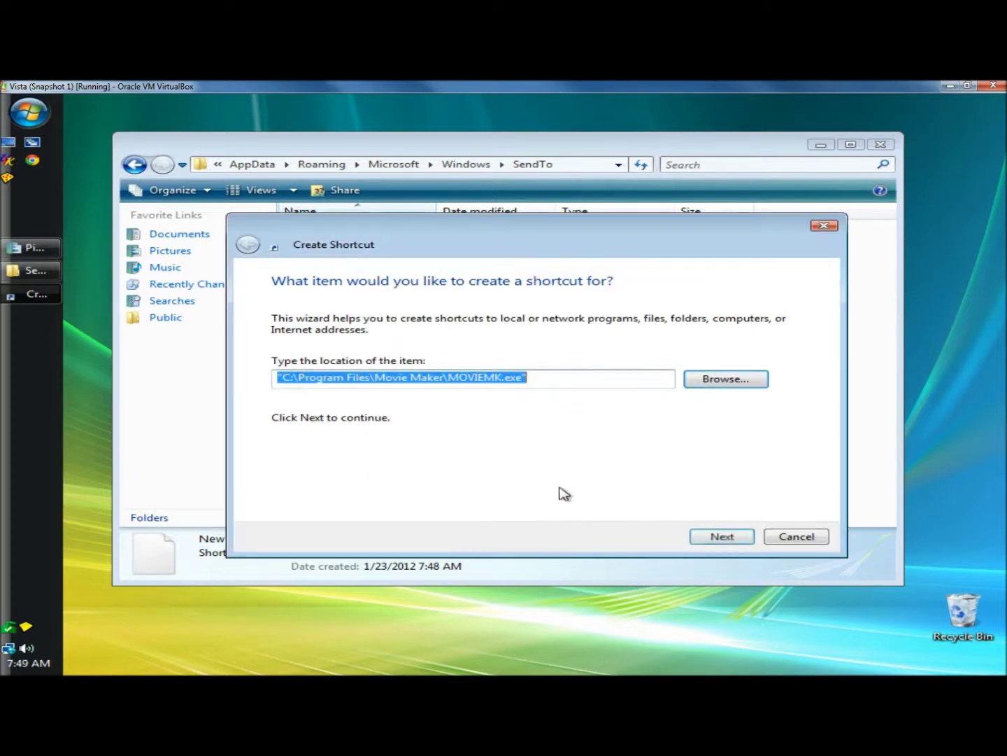
click(552, 375)
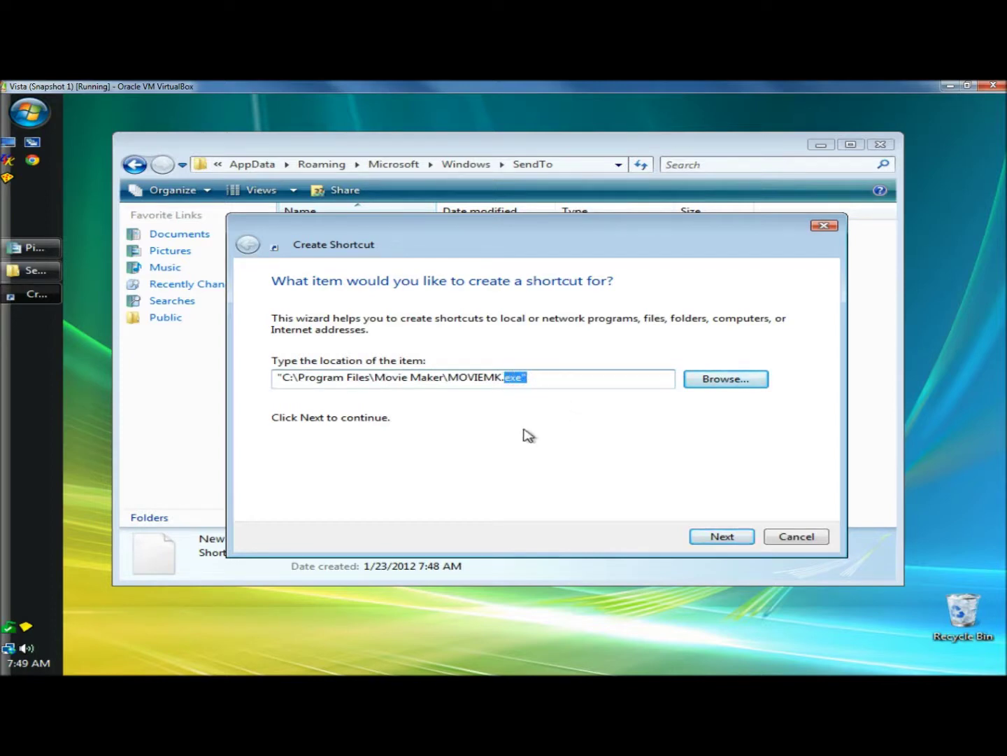
click(722, 536)
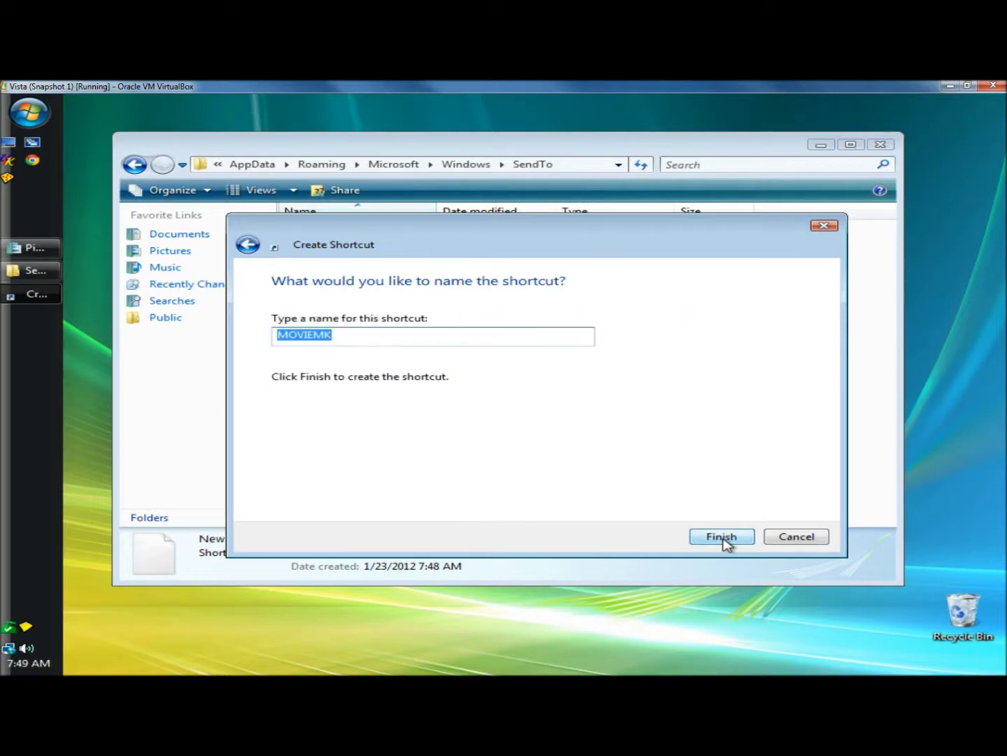
click(344, 337)
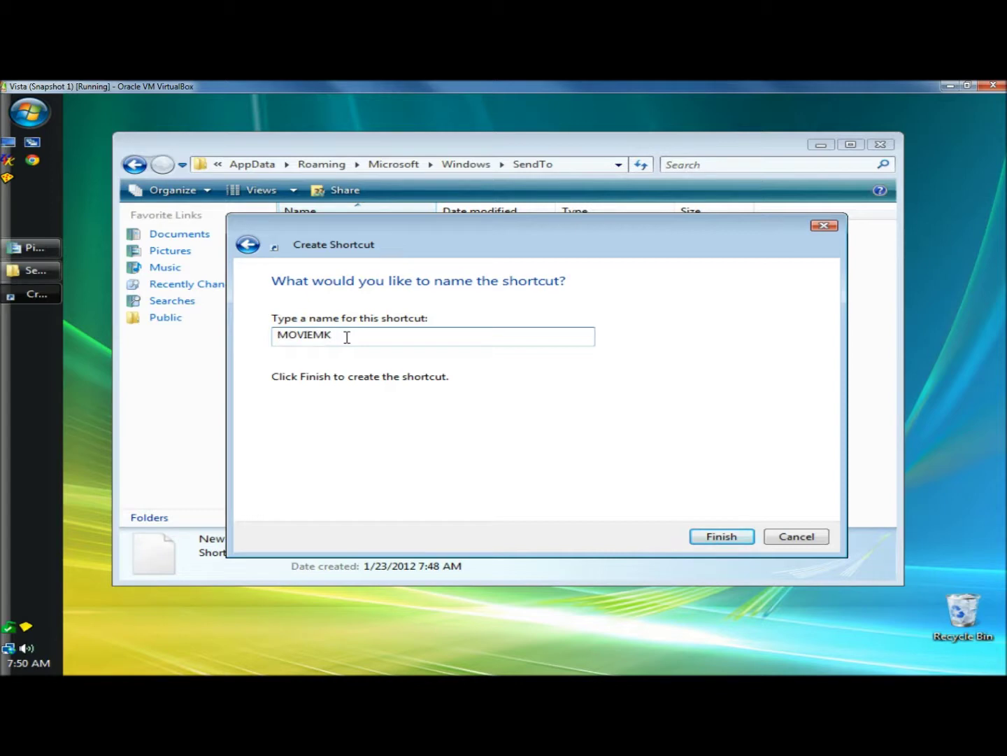
drag(347, 337, 251, 342)
text(MovieMaker)
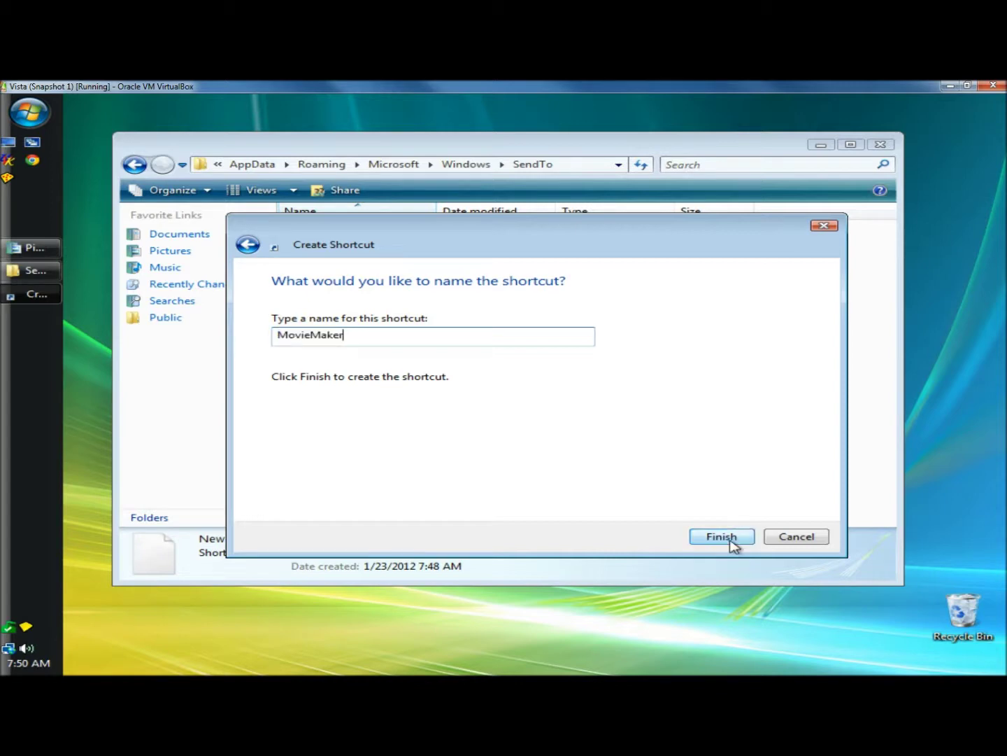
click(731, 543)
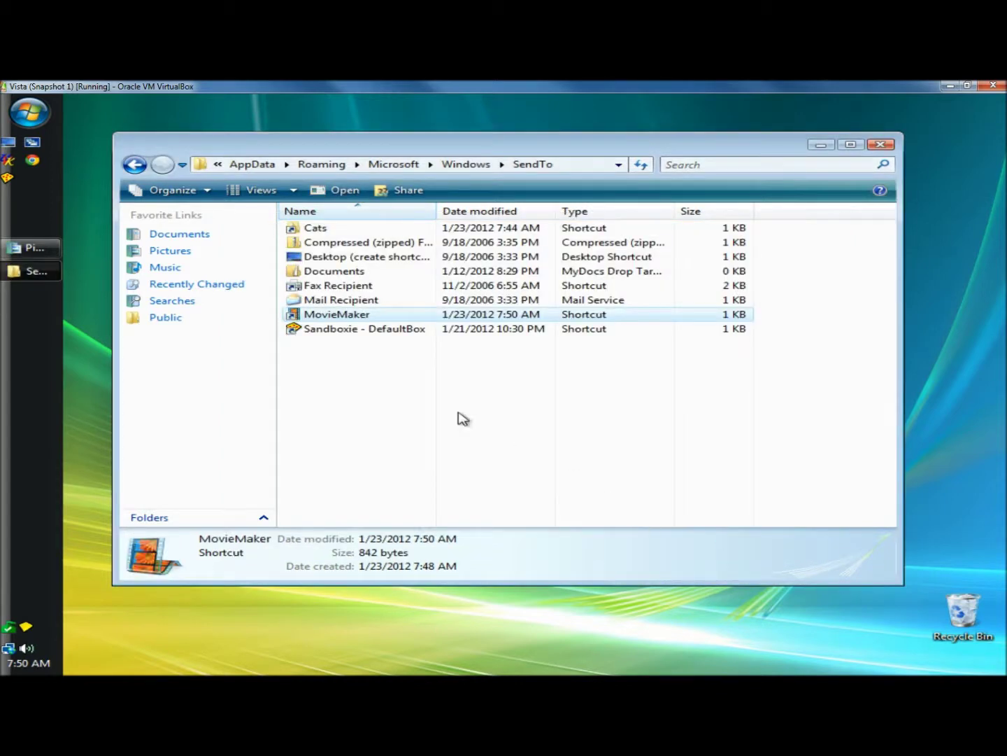
mouse_move(358, 322)
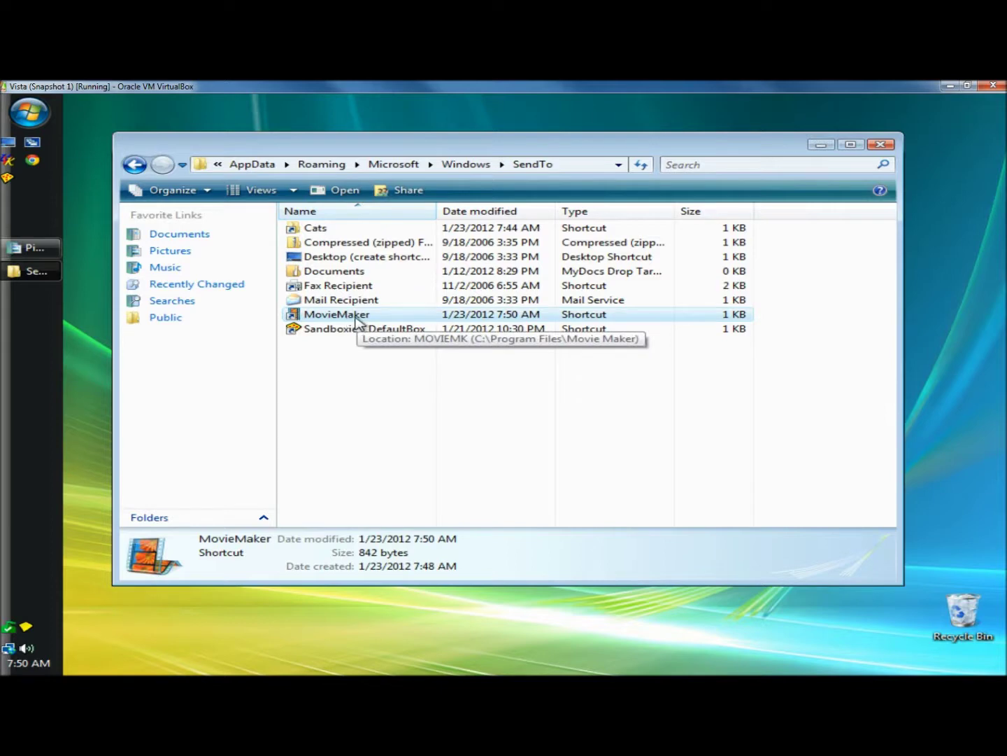
drag(277, 135, 388, 131)
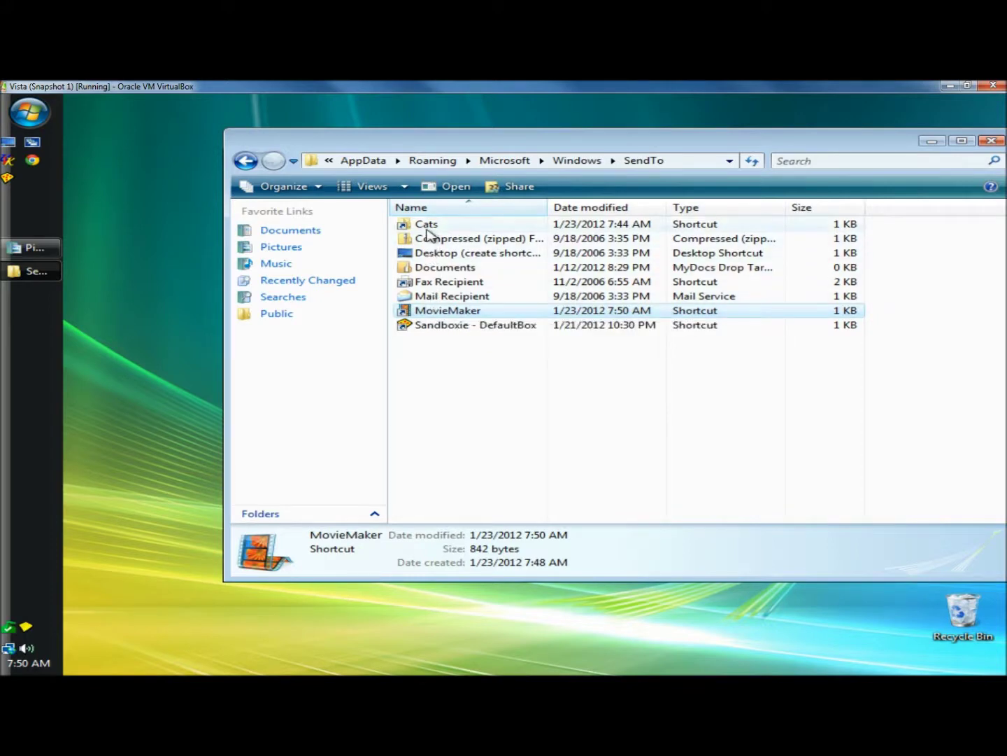
mouse_move(429, 231)
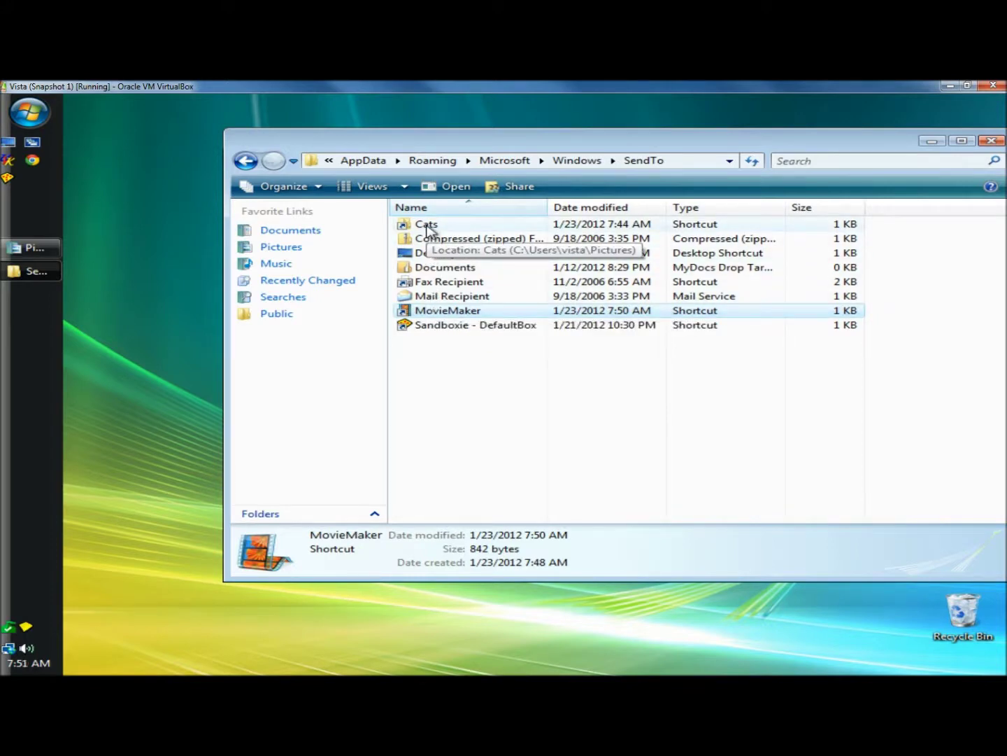